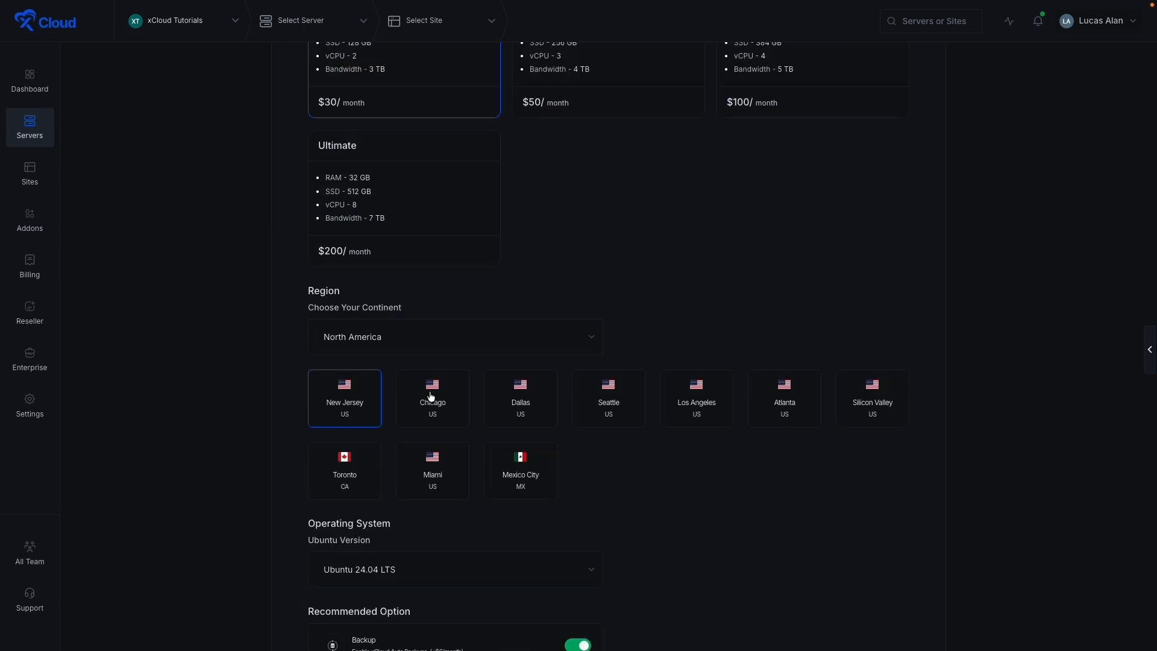
- Set the server's region to the continent Europe and choose London as the location
left_click(500, 334)
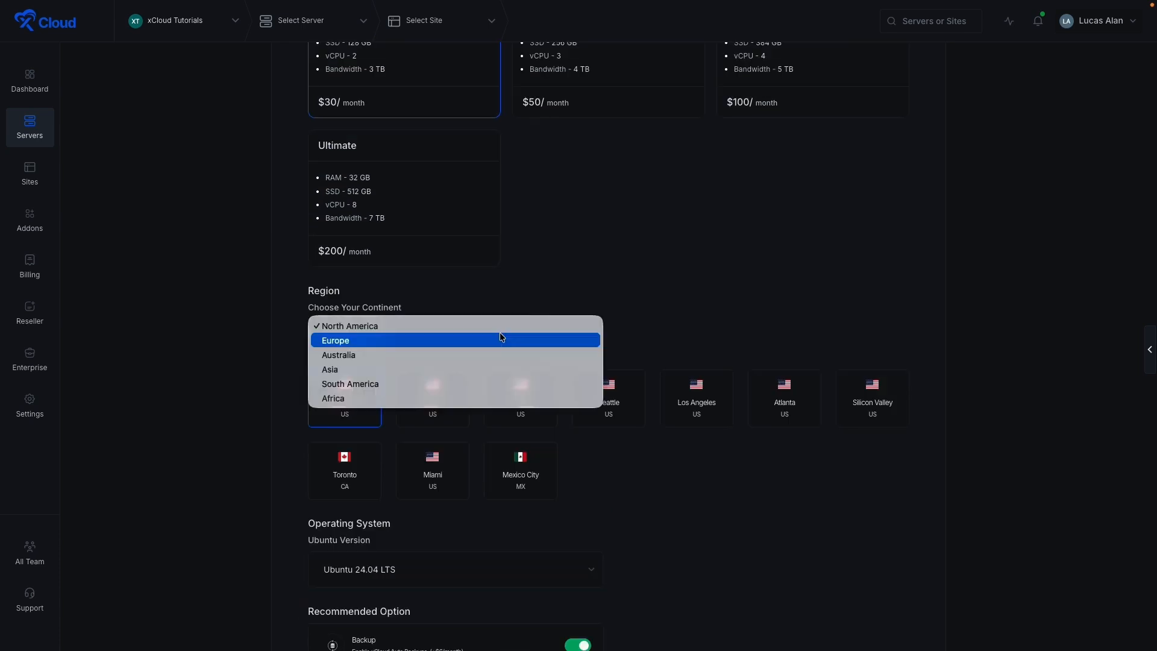
left_click(339, 341)
left_click(432, 398)
scroll(431, 398, "down", 3)
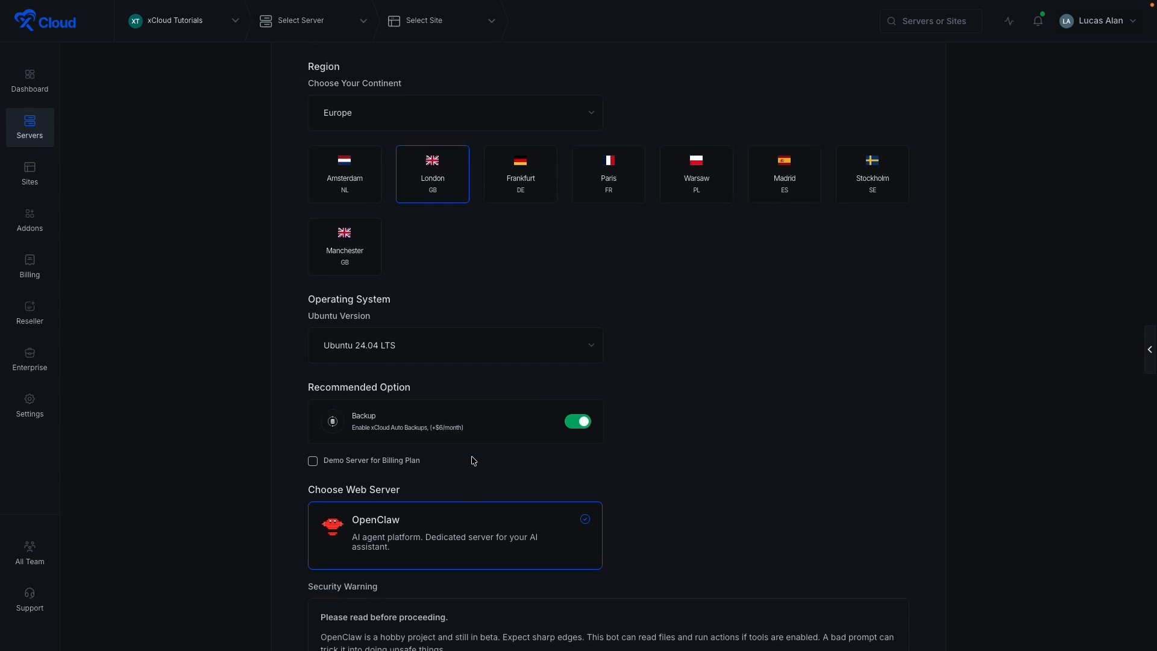
- Accept the OpenClaw security warning by acknowledging its risks
scroll(474, 461, "down", 3)
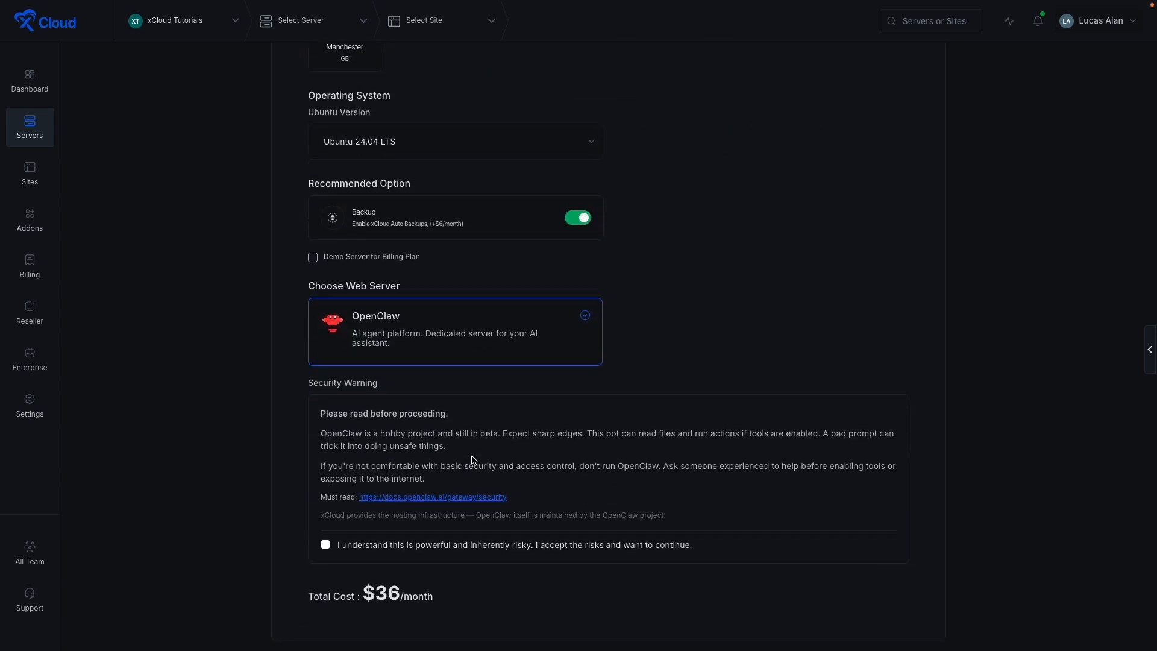
left_click(326, 546)
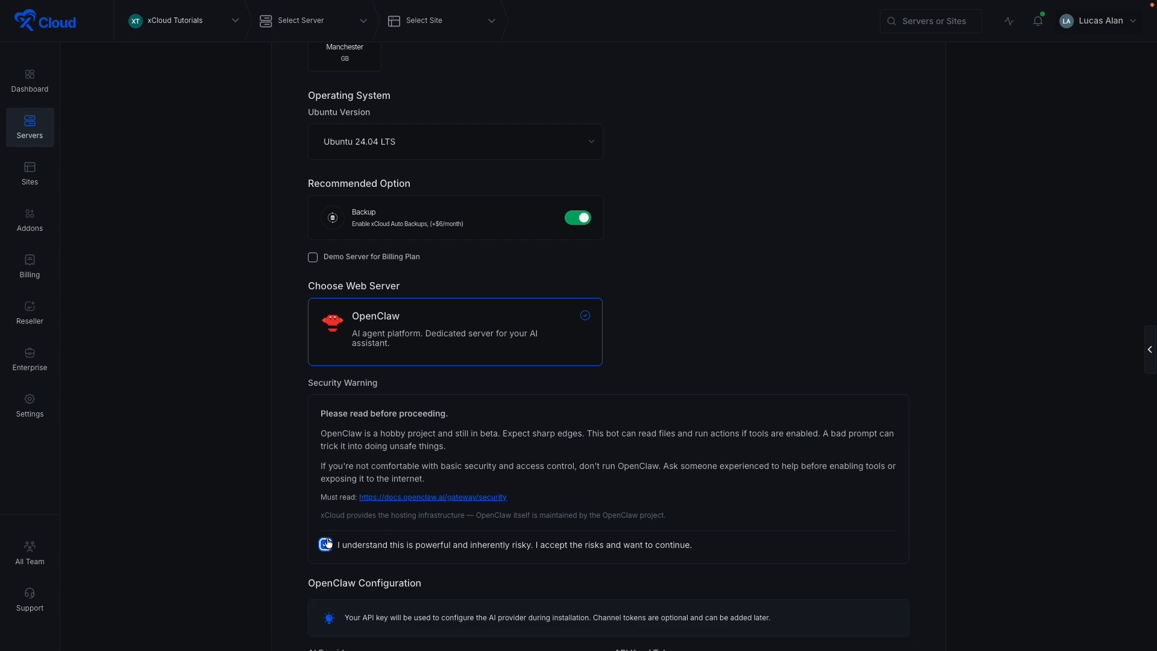
- Choose OpenAI Codex - ChatGPT OAuth as the AI provider in the OpenClaw configuration
scroll(360, 546, "down", 5)
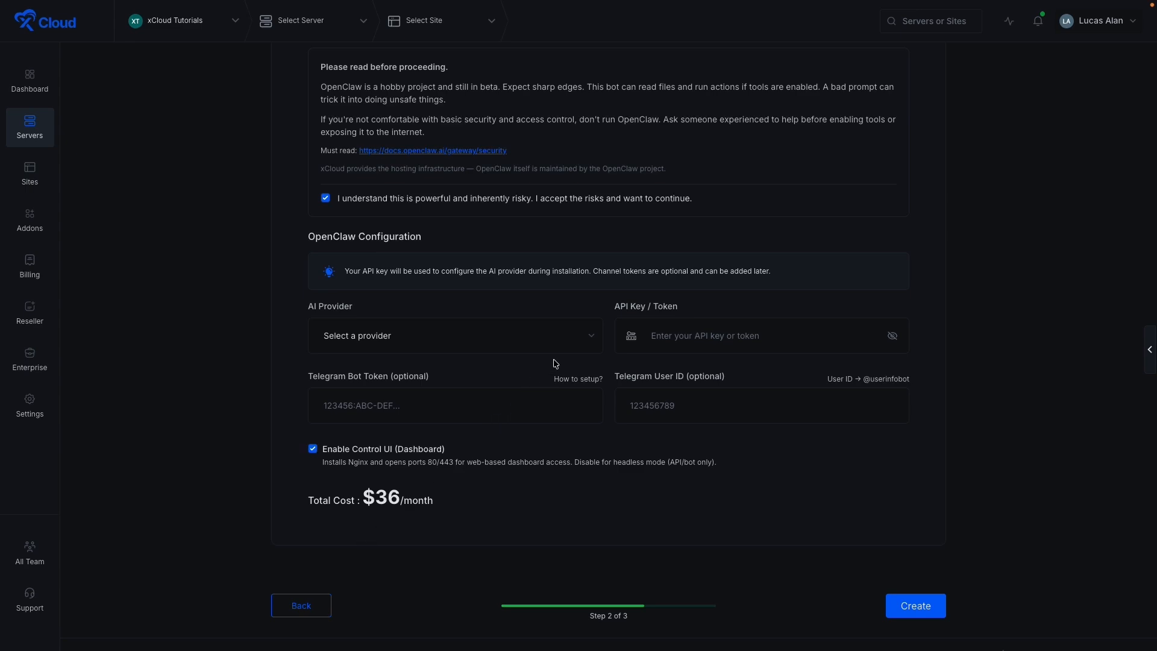
scroll(560, 349, "down", 1)
left_click(558, 322)
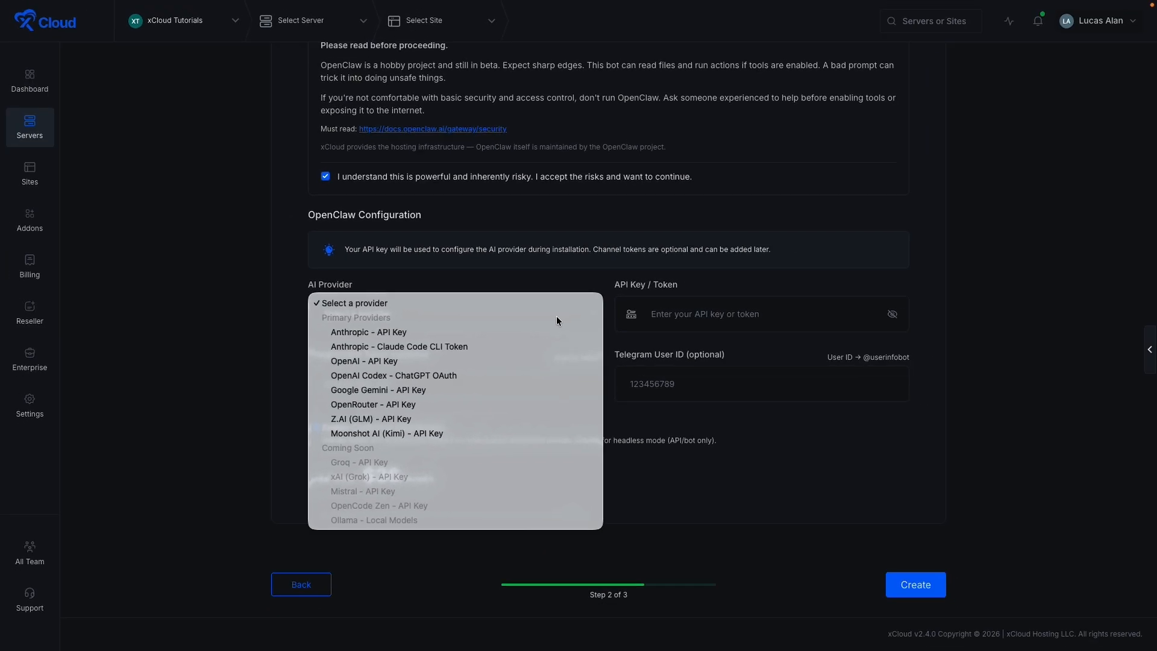
key("Down")
key("Down")
key("Down")
key("Down")
left_click(410, 376)
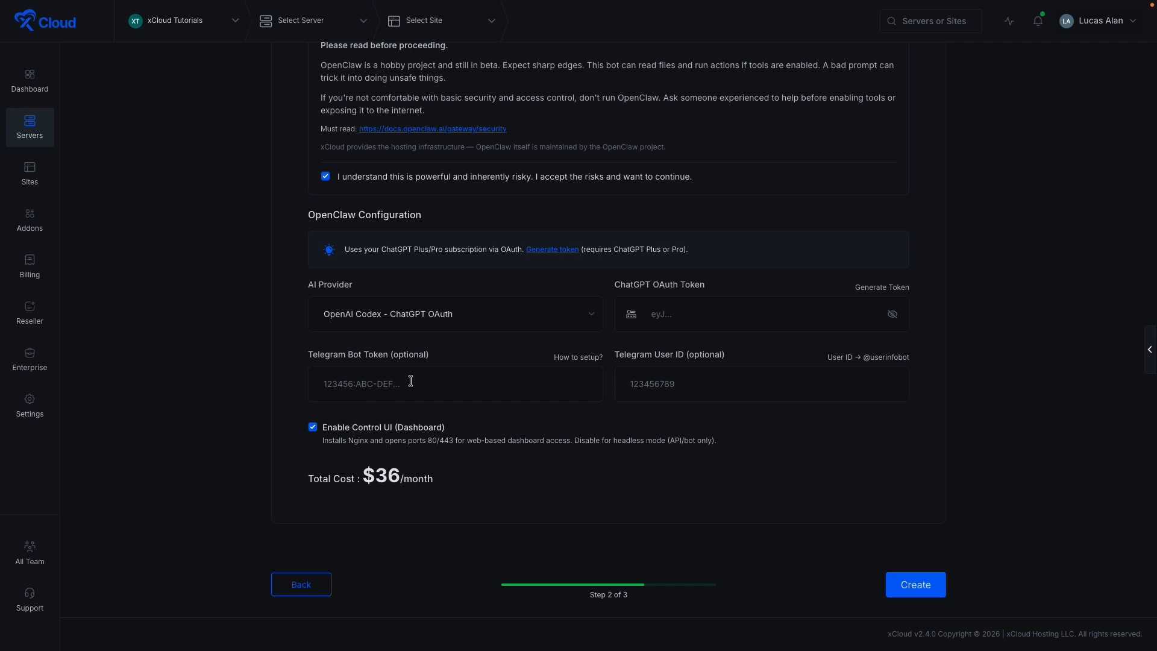
- Open the ChatGPT OAuth token generator and authorize the OpenAI connection by signing in with a Google account
left_click(880, 288)
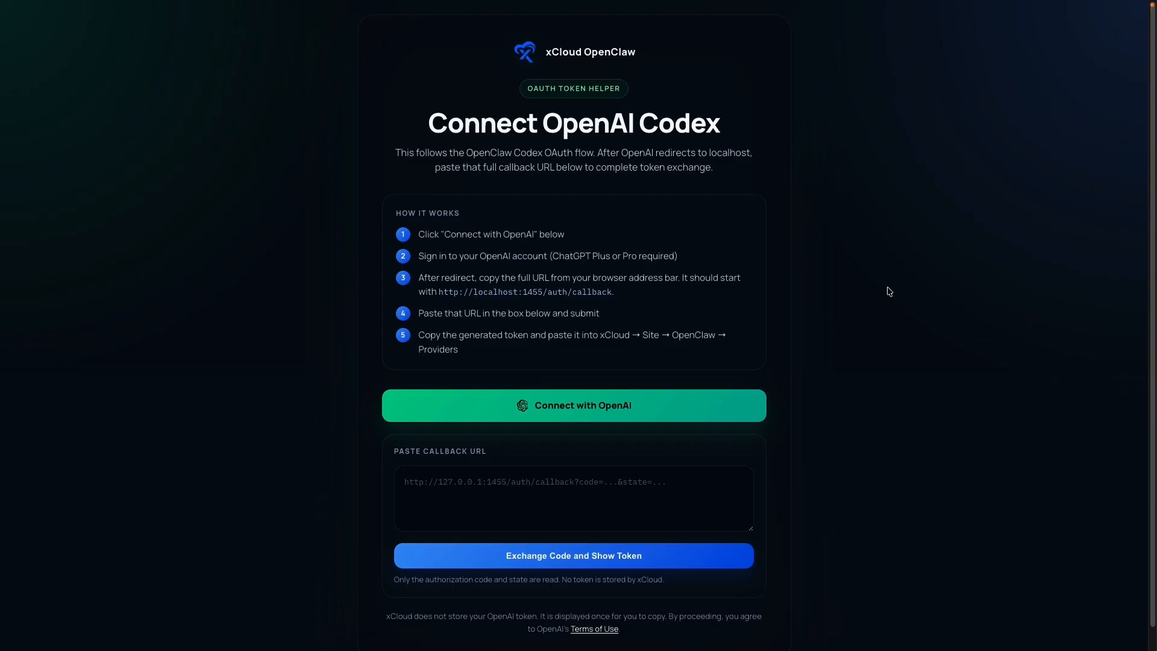
left_click(573, 408)
left_click(575, 307)
left_click(633, 243)
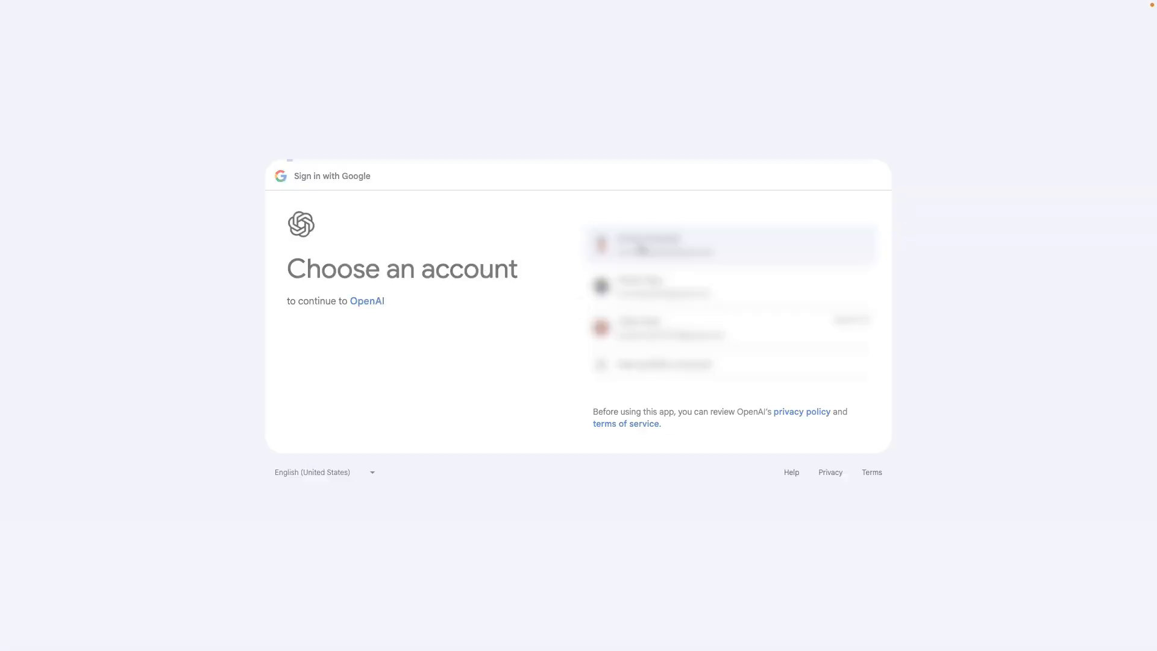
left_click(640, 428)
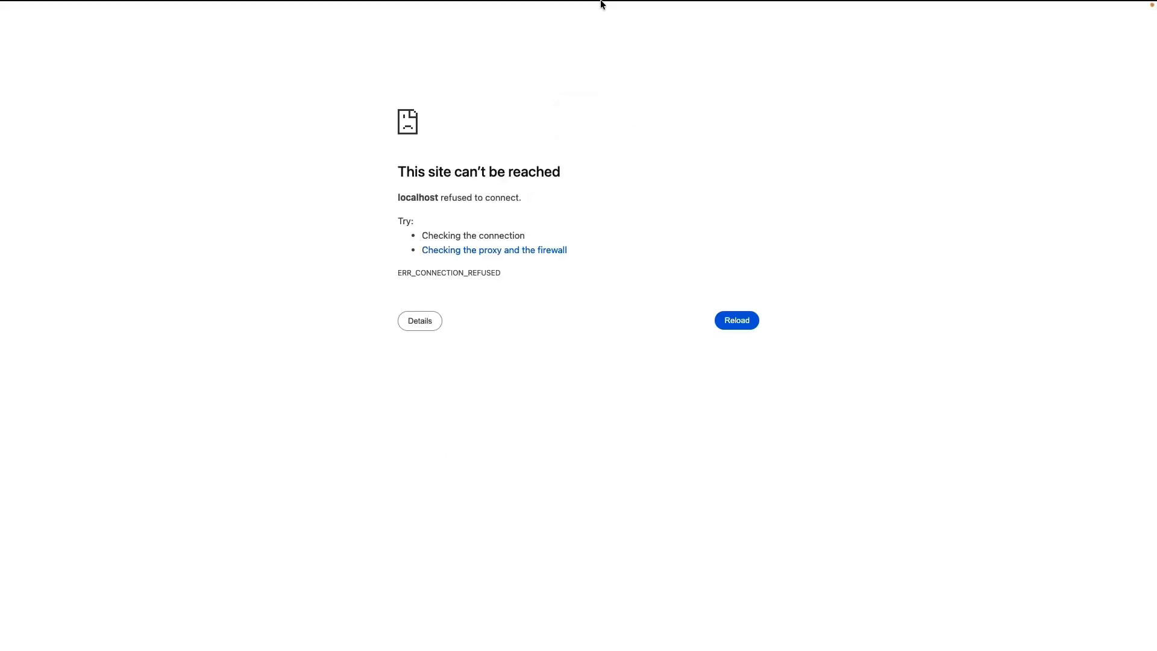
- Paste the localhost callback URL with its authorization code, exchange it for an access token and copy that token
mouse_move(602, 2)
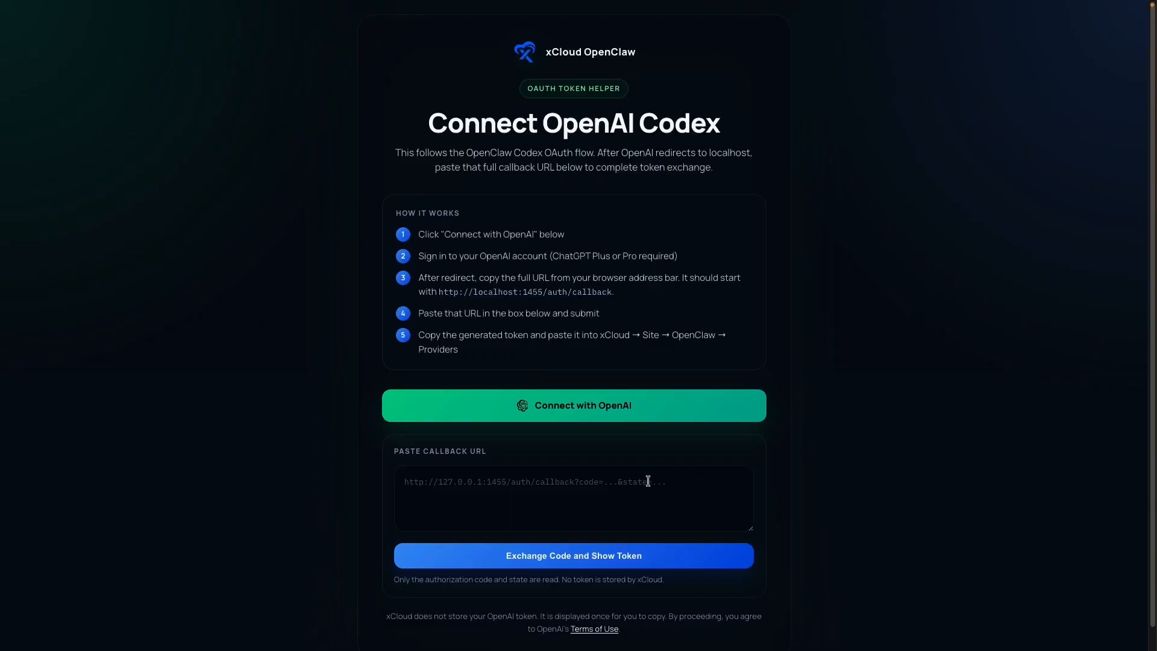
left_click(647, 481)
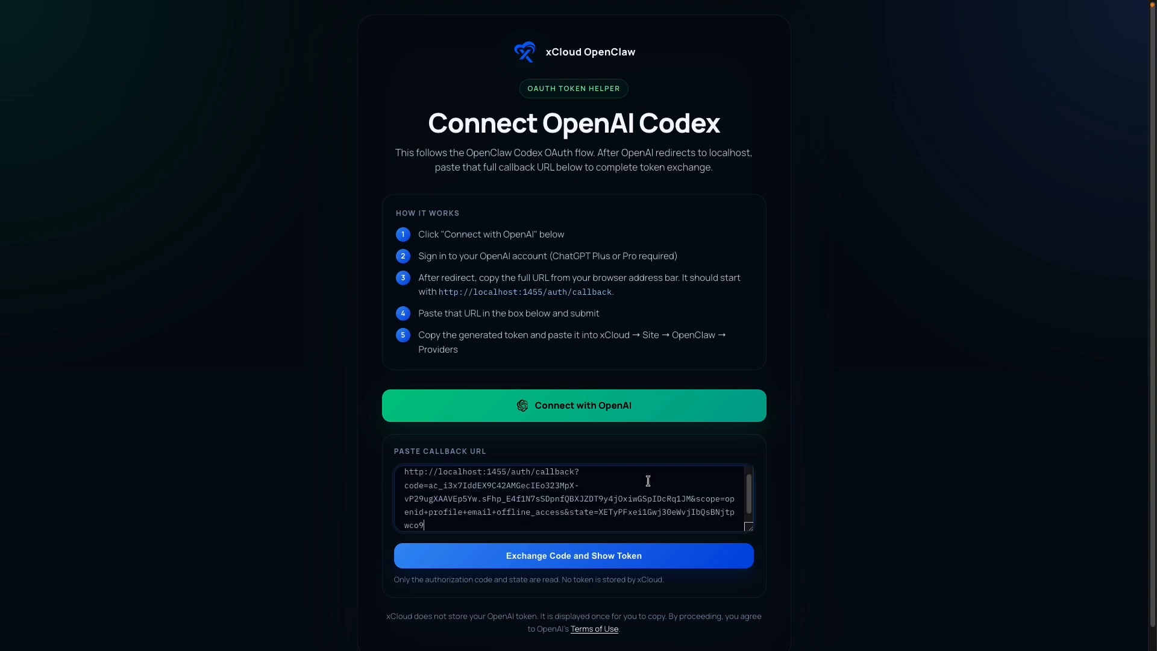
left_click(588, 562)
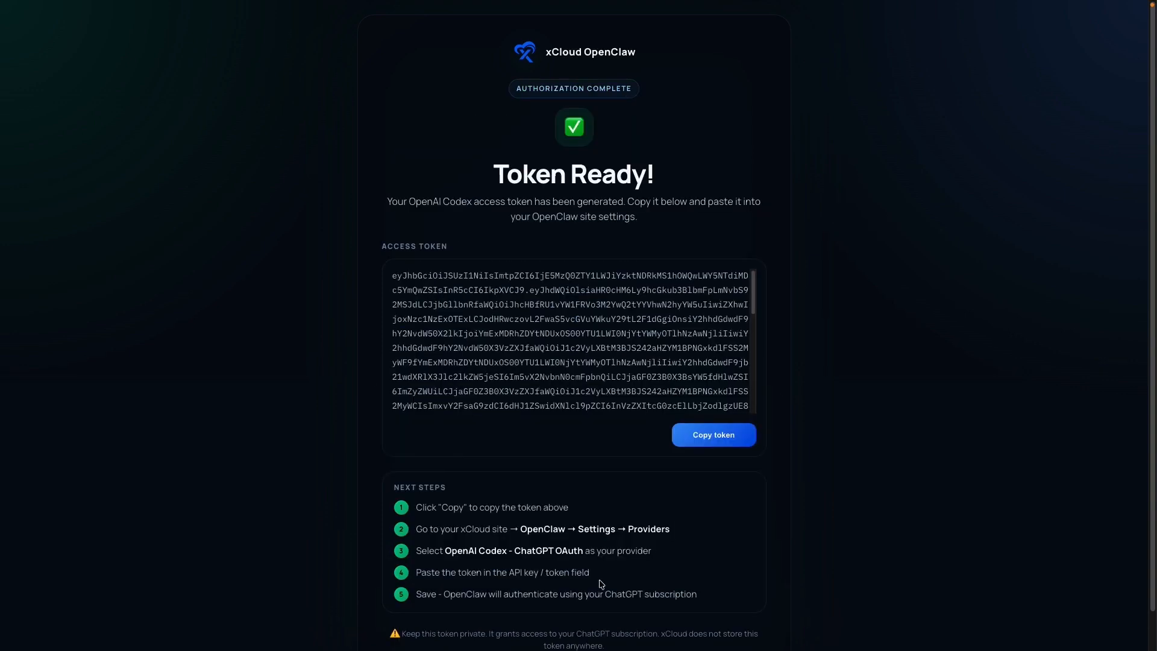
left_click(727, 435)
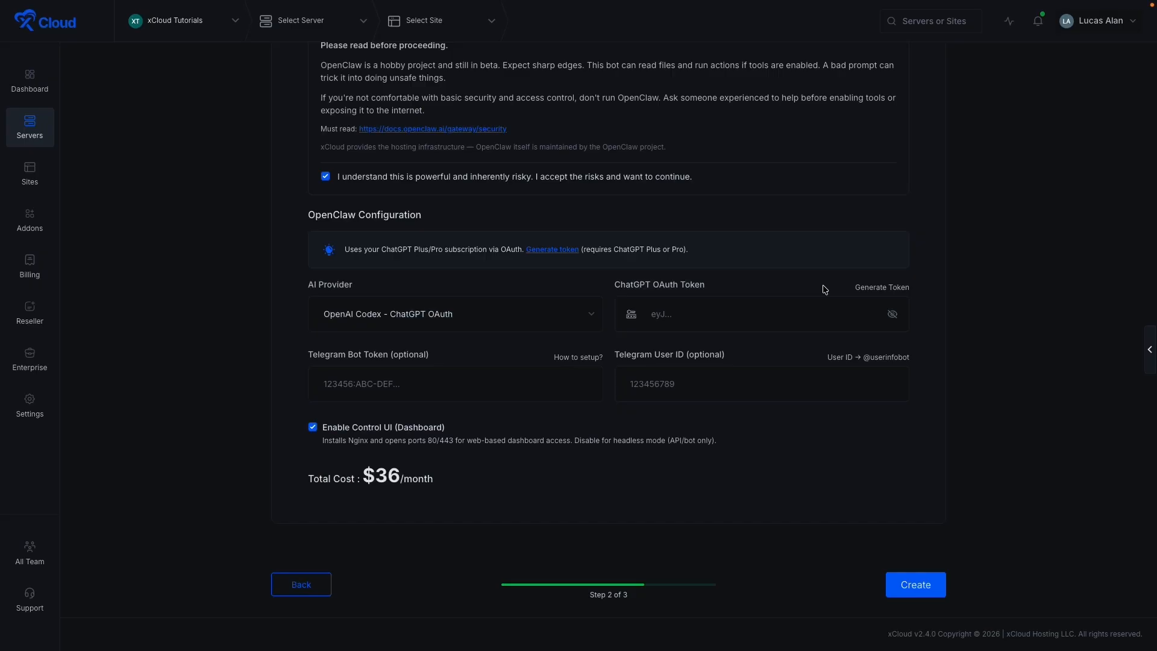
- Fill in the OpenClaw configuration with the ChatGPT OAuth token, the Telegram bot token and the Telegram user ID
left_click(808, 314)
key("ctrl+v")
left_click(545, 374)
key("ctrl+v")
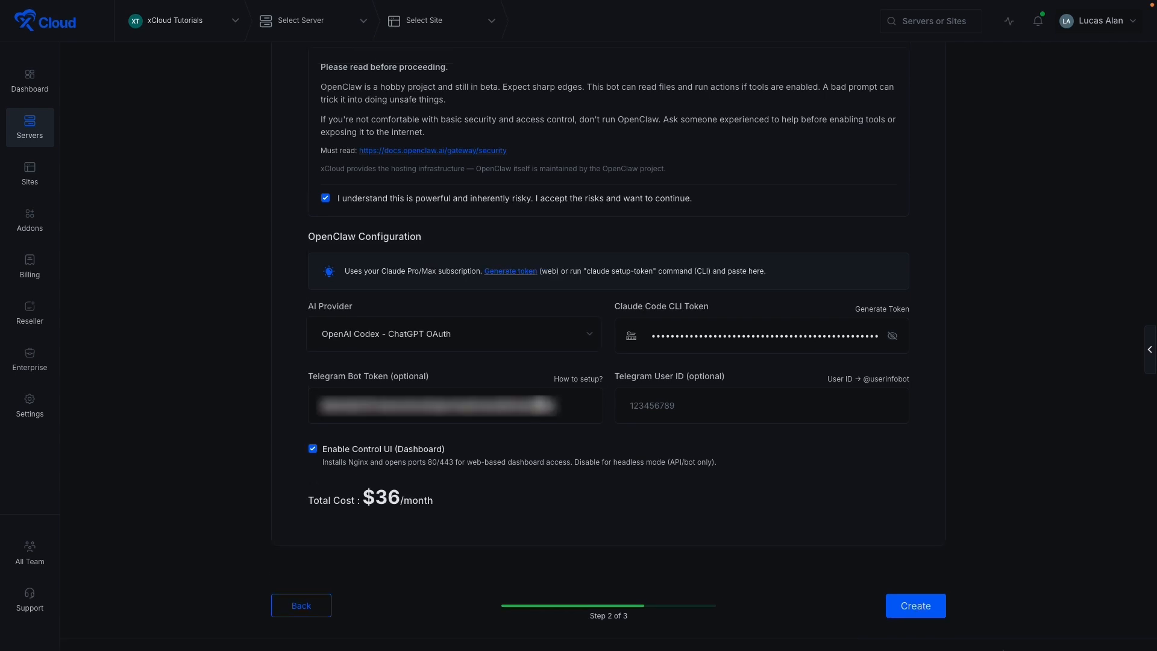
left_click(845, 408)
key("ctrl+v")
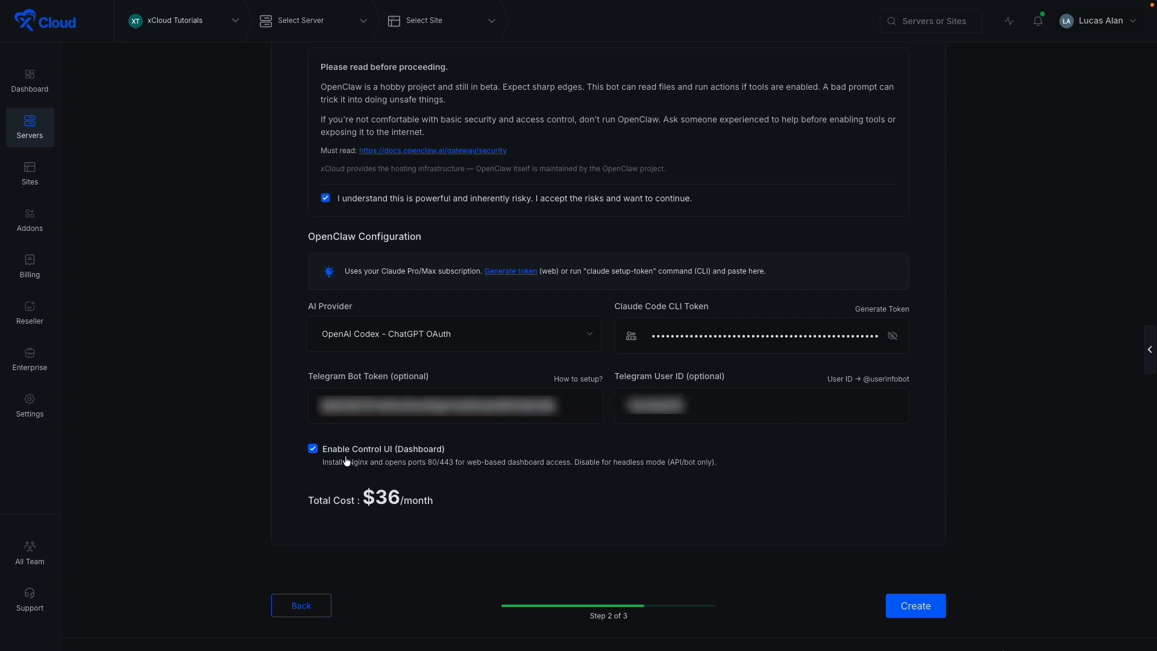
- Create the OpenClaw server with the Control UI dashboard enabled
left_click(314, 449)
left_click(919, 605)
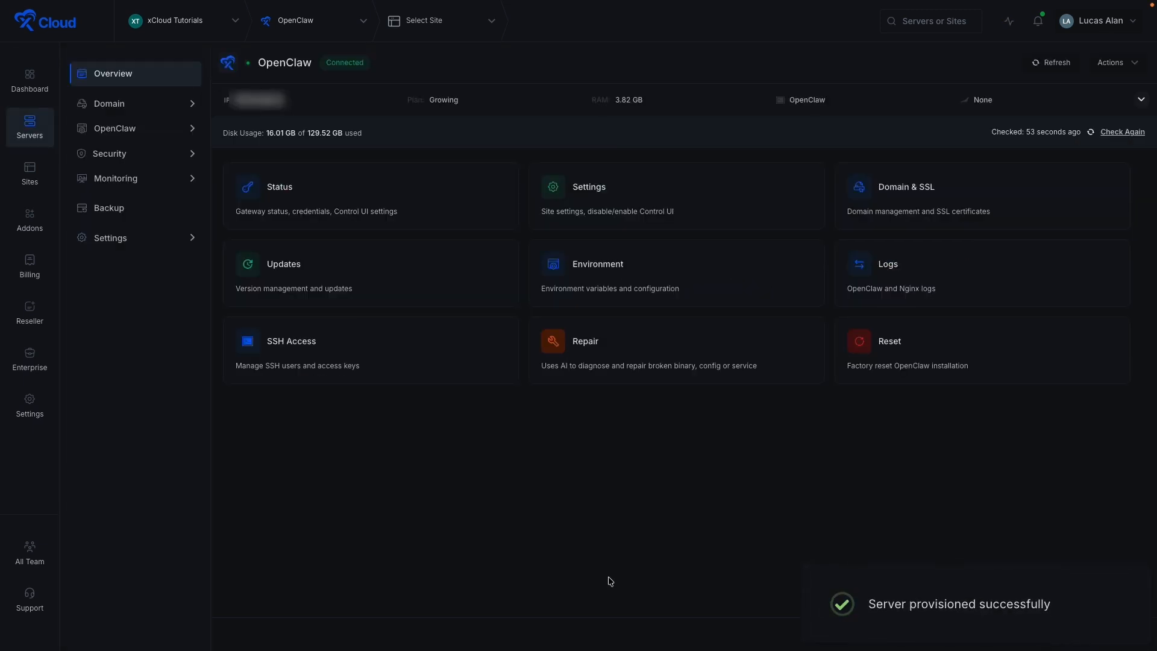
- Copy the Control UI URL with its gateway token from the server's status page and load it in a new browser tab
left_click(283, 187)
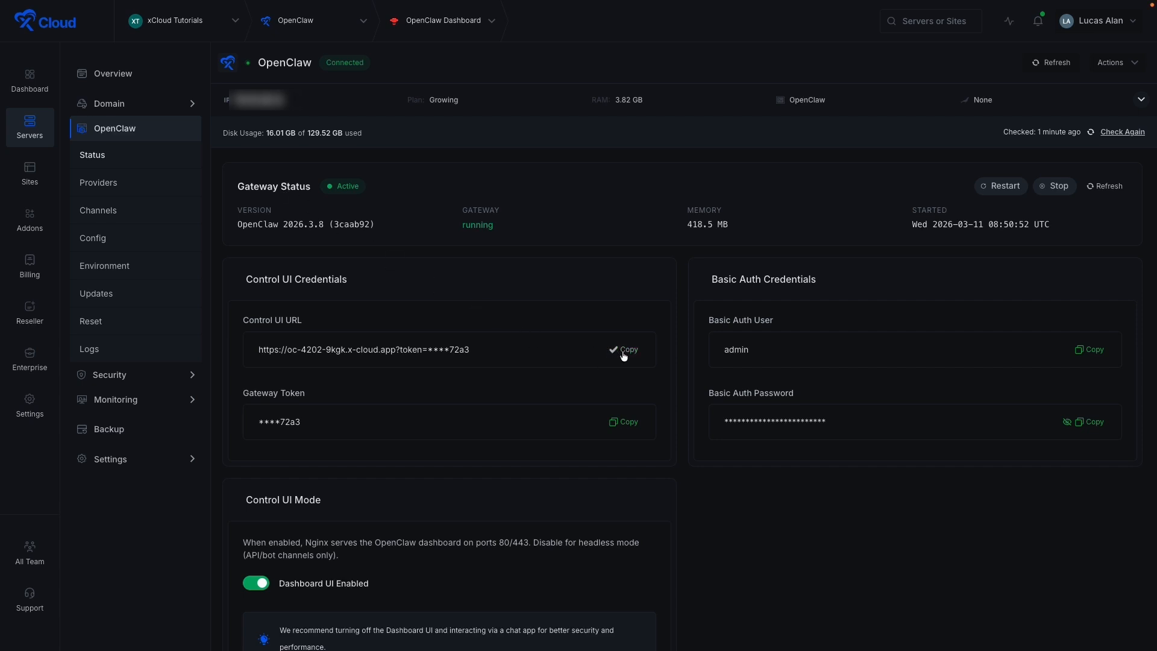
mouse_move(1049, 2)
left_click(1075, 30)
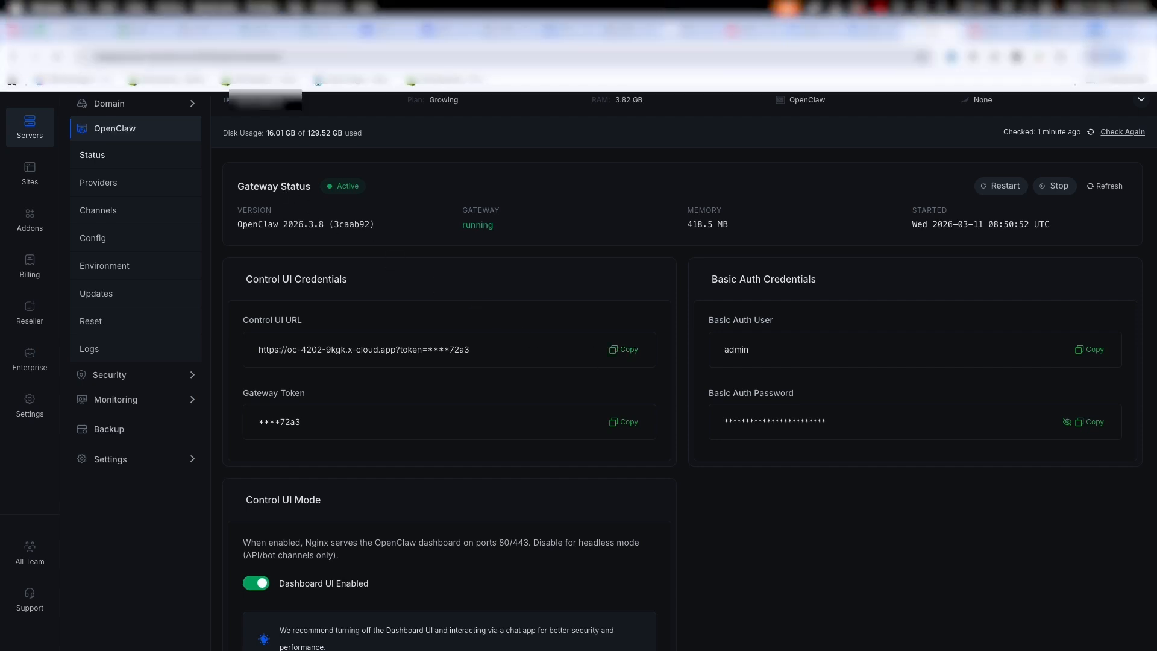
left_click(488, 65)
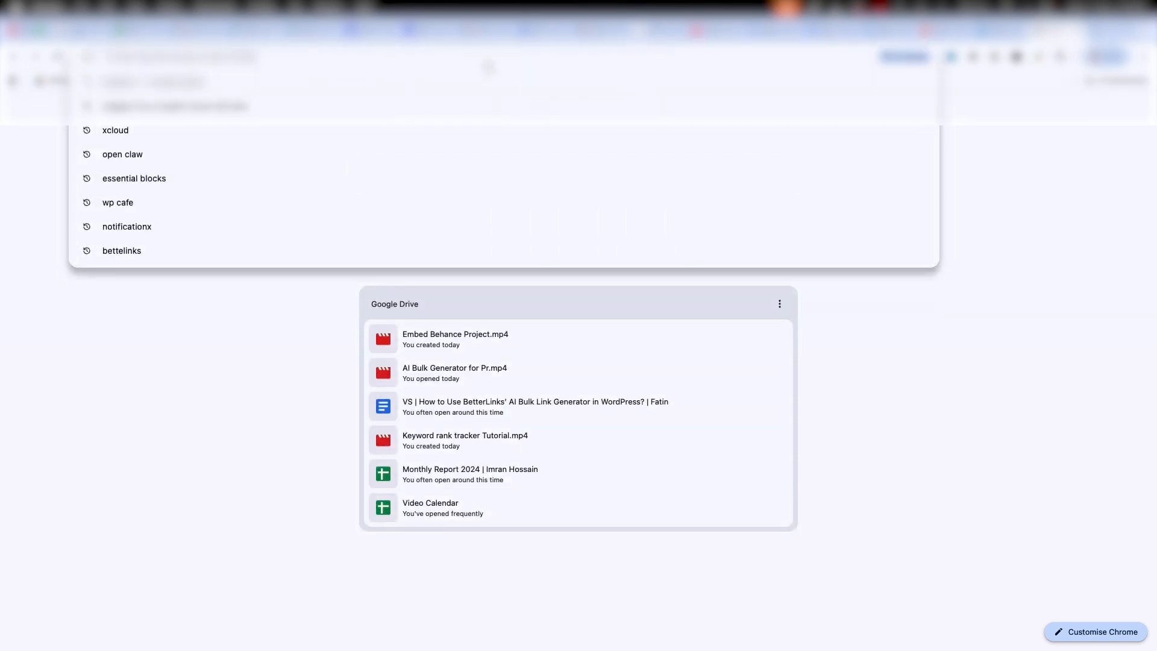
key("super+v")
key("Return")
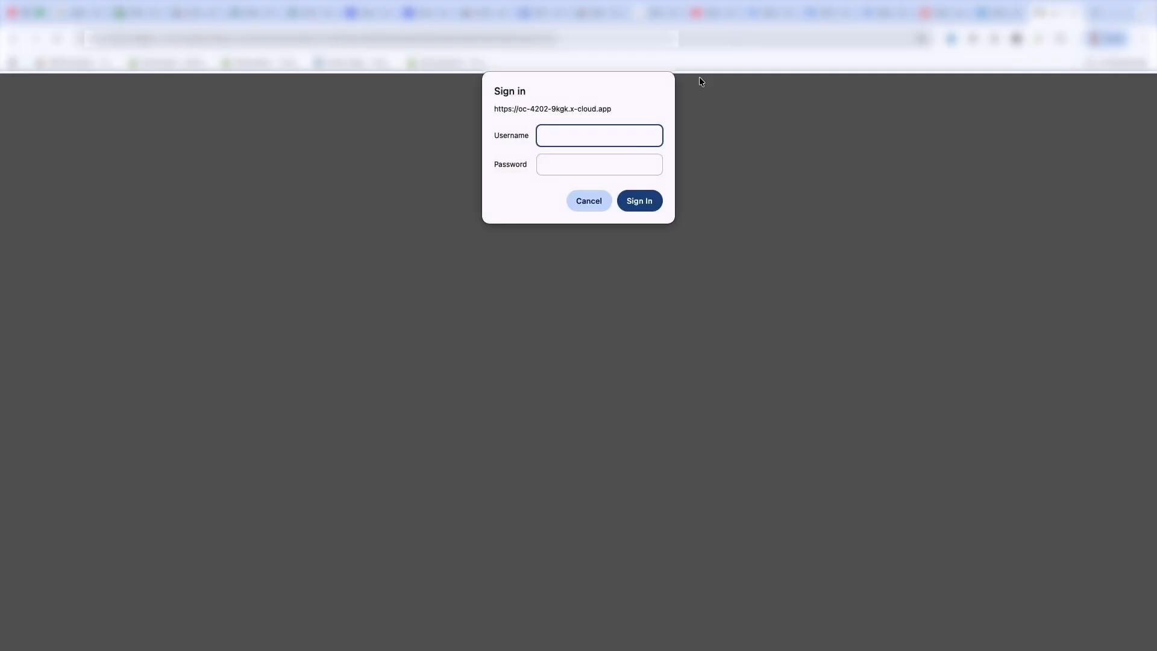
- Sign in to the OpenClaw dashboard with the server's Basic Auth user admin and the Basic Auth password
left_click(931, 13)
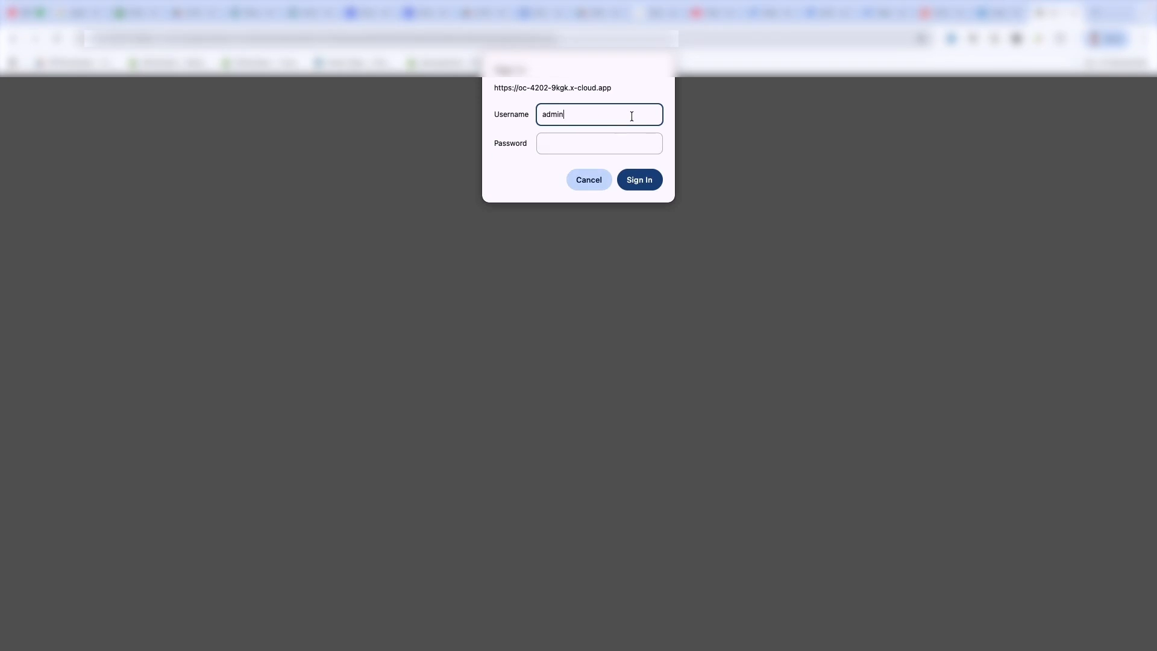
left_click(638, 146)
key("super+v")
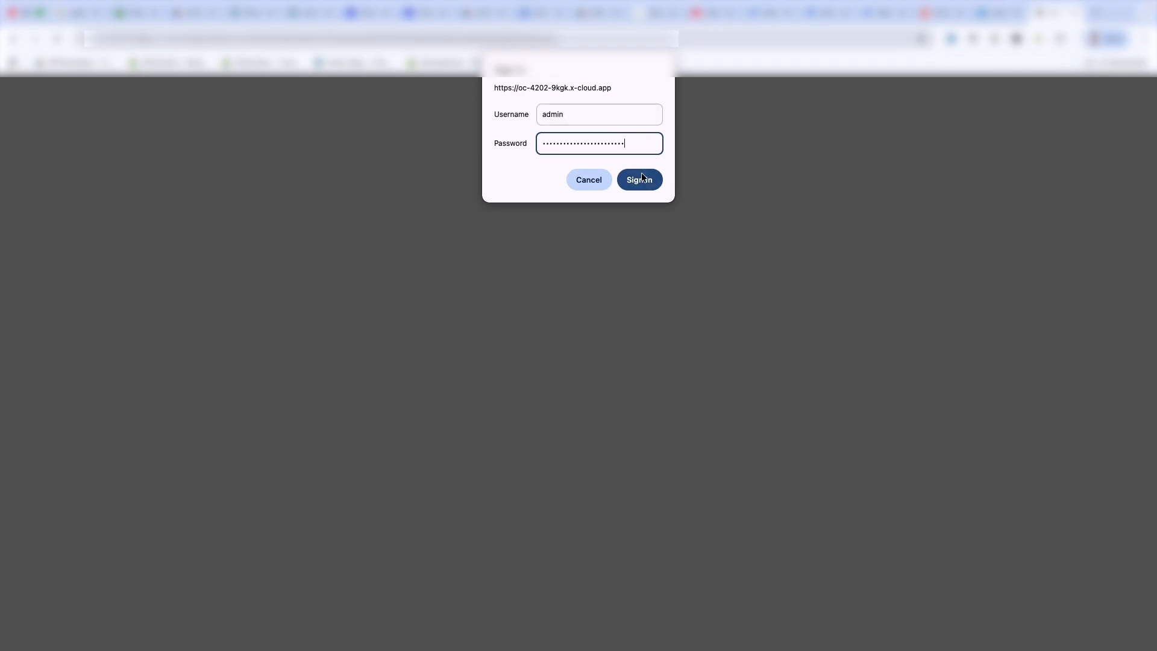
left_click(642, 179)
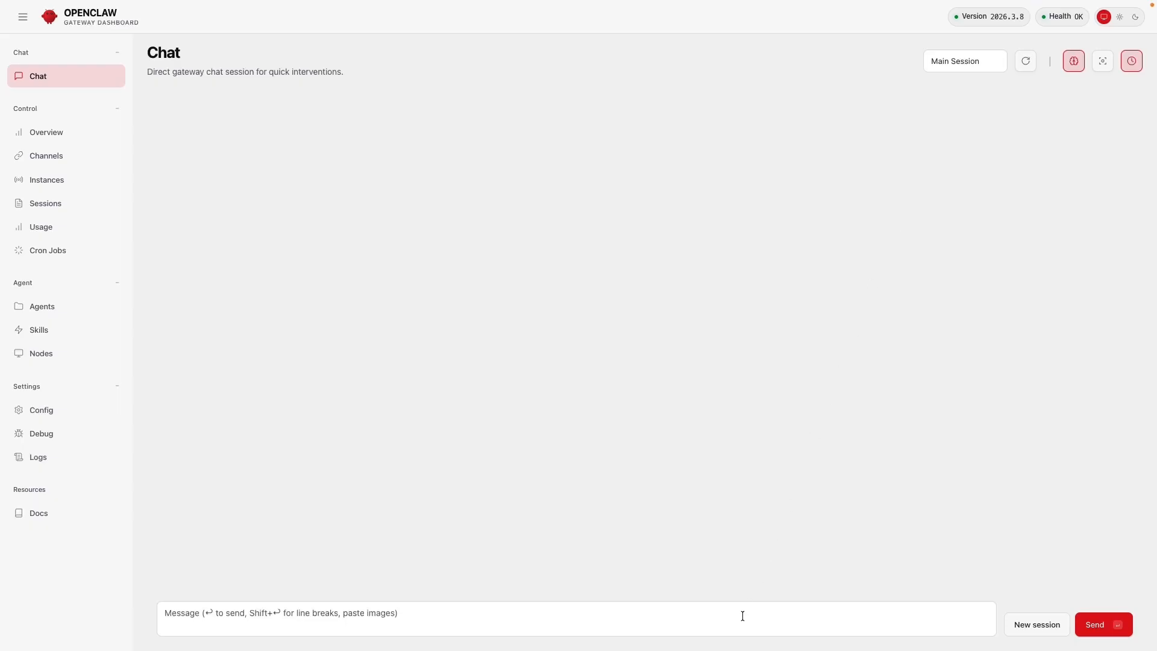
- Switch from the OpenClaw dashboard chat to the xCloud video bot chat in Telegram and send "Hi"
left_click(742, 617)
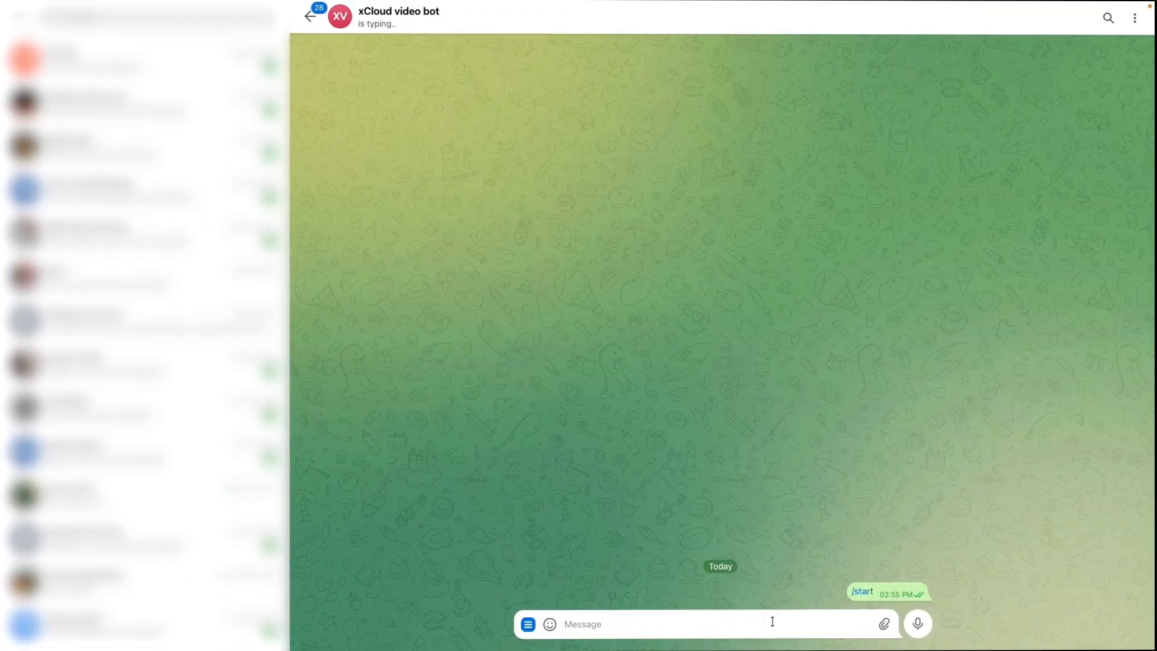
type("Hi")
key("Return")
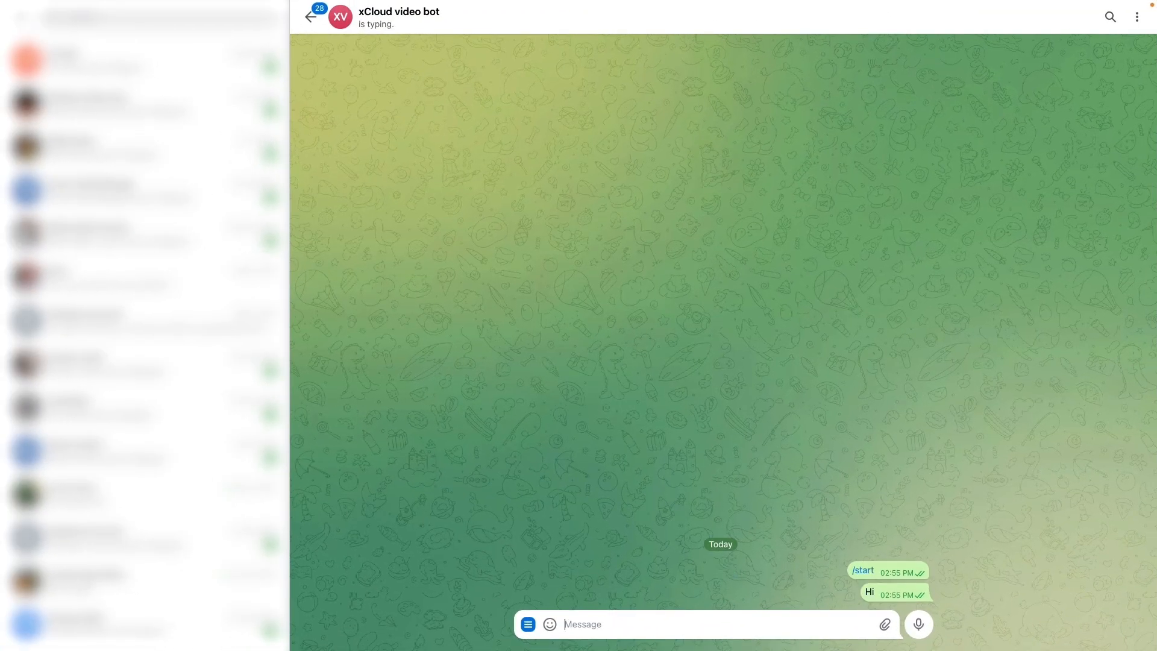
- Tell the Telegram bot your full name and that it is xCloudbot, and send "Give me the recent releases of xCloud.host"
type("I am ")
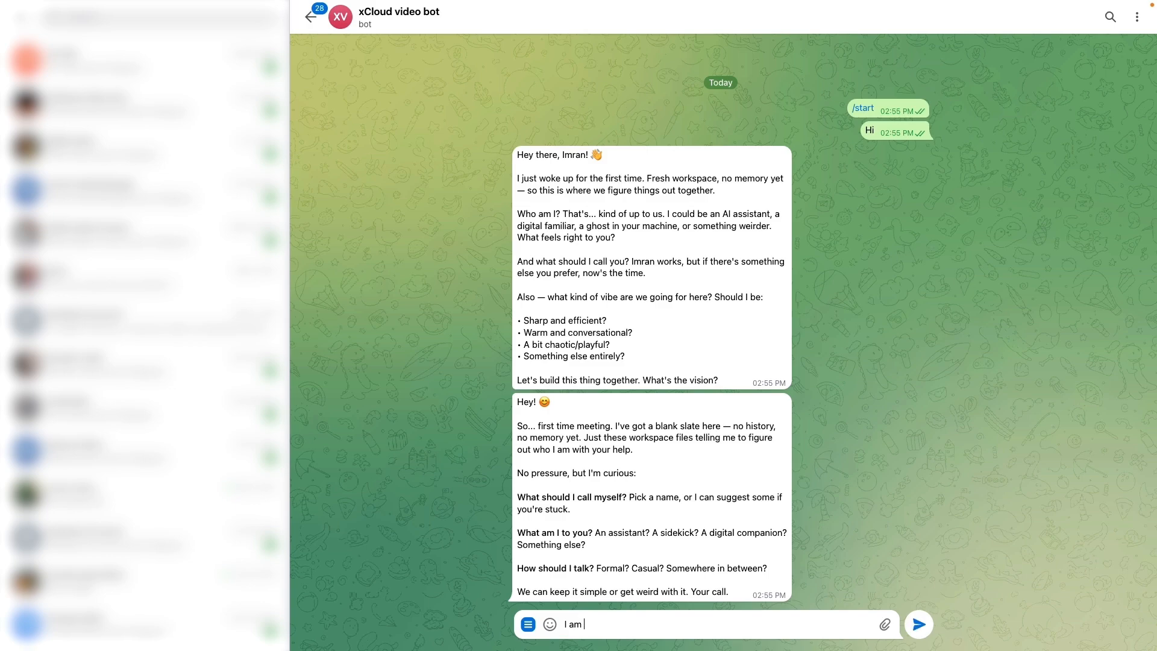
type("Lucas Alan and you are xCloudbot")
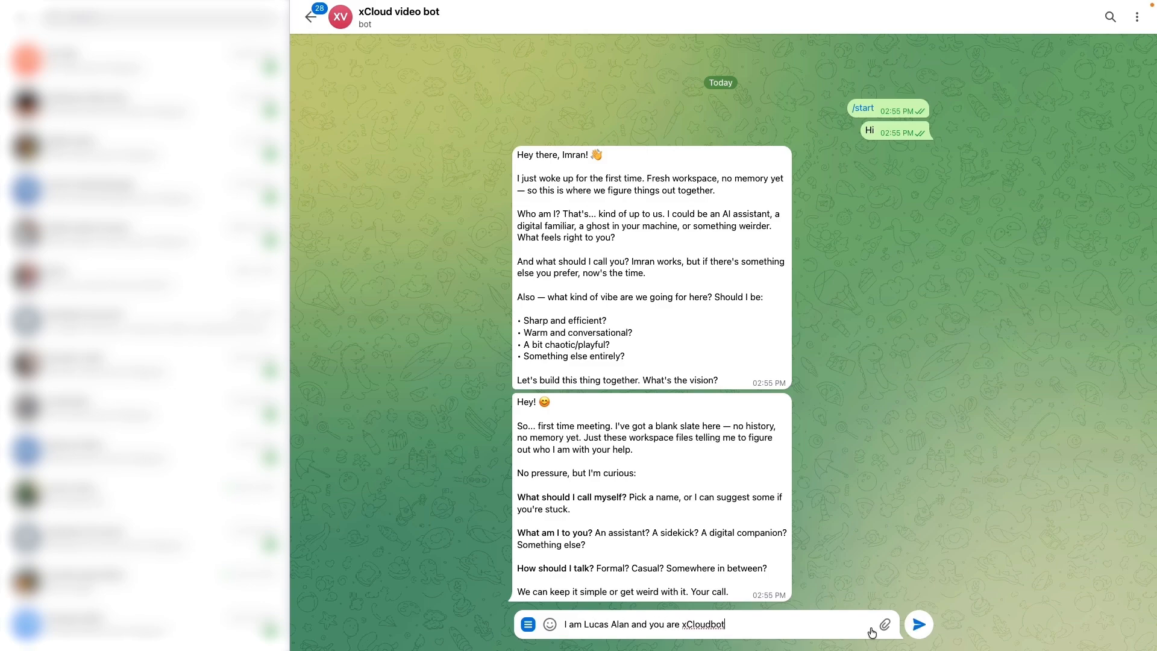
left_click(919, 625)
type("Give me the recent releases of xCloud.host")
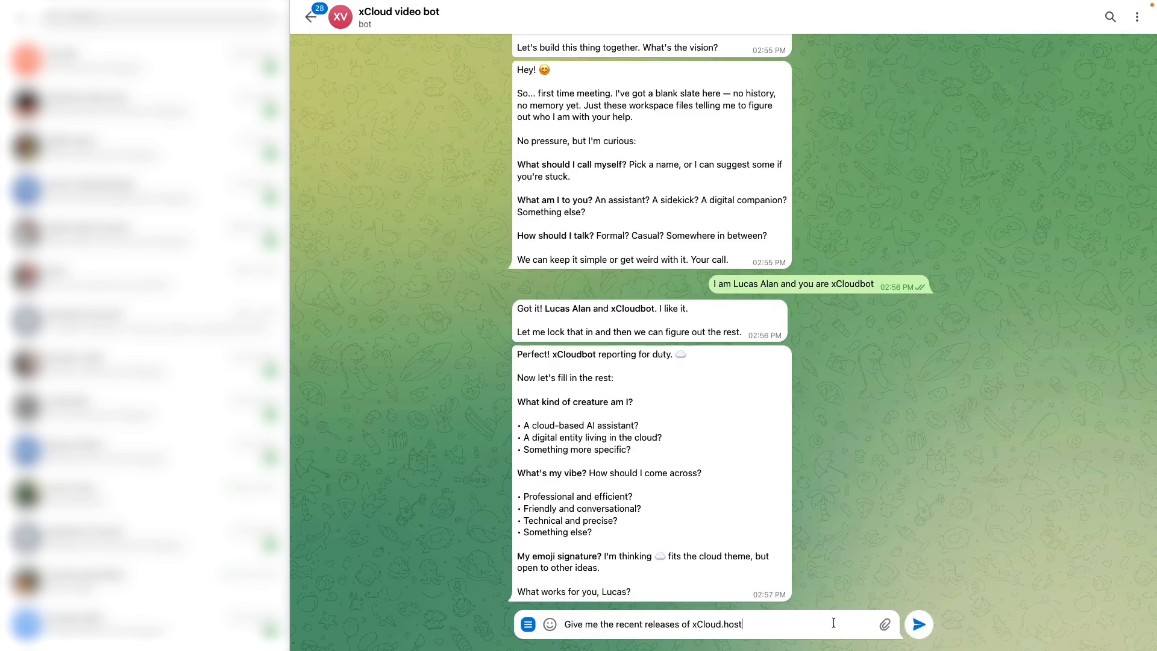
left_click(913, 625)
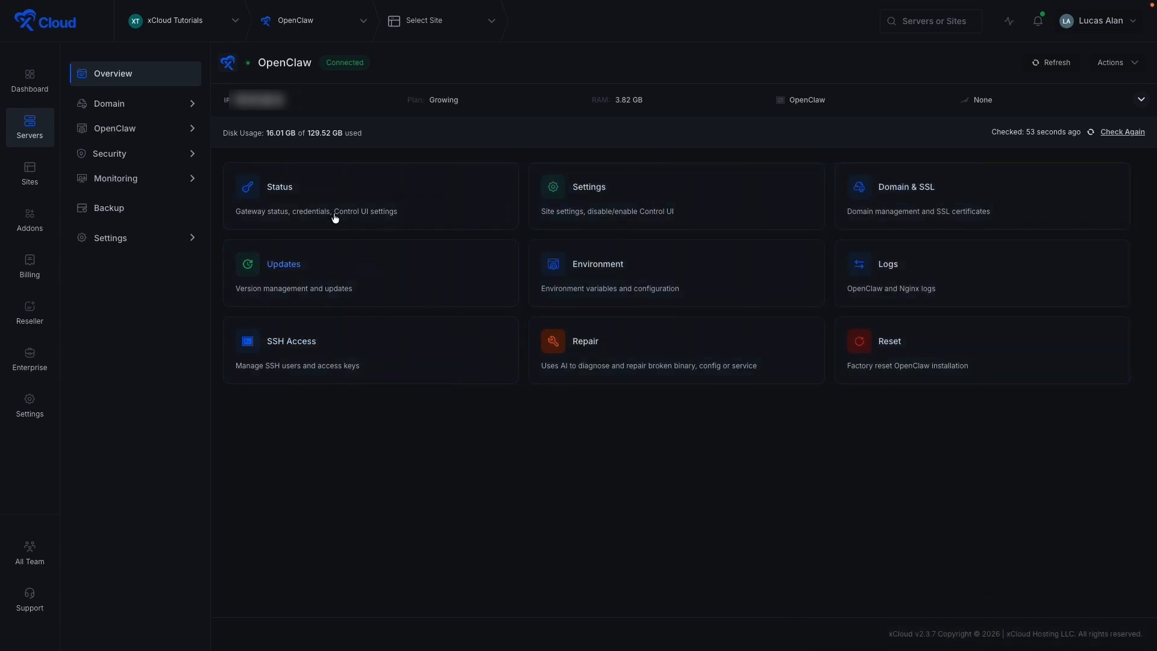
- Return to the OpenClaw server in xCloud and examine its gateway status page and AI provider settings
left_click(283, 189)
scroll(600, 253, "down", 2)
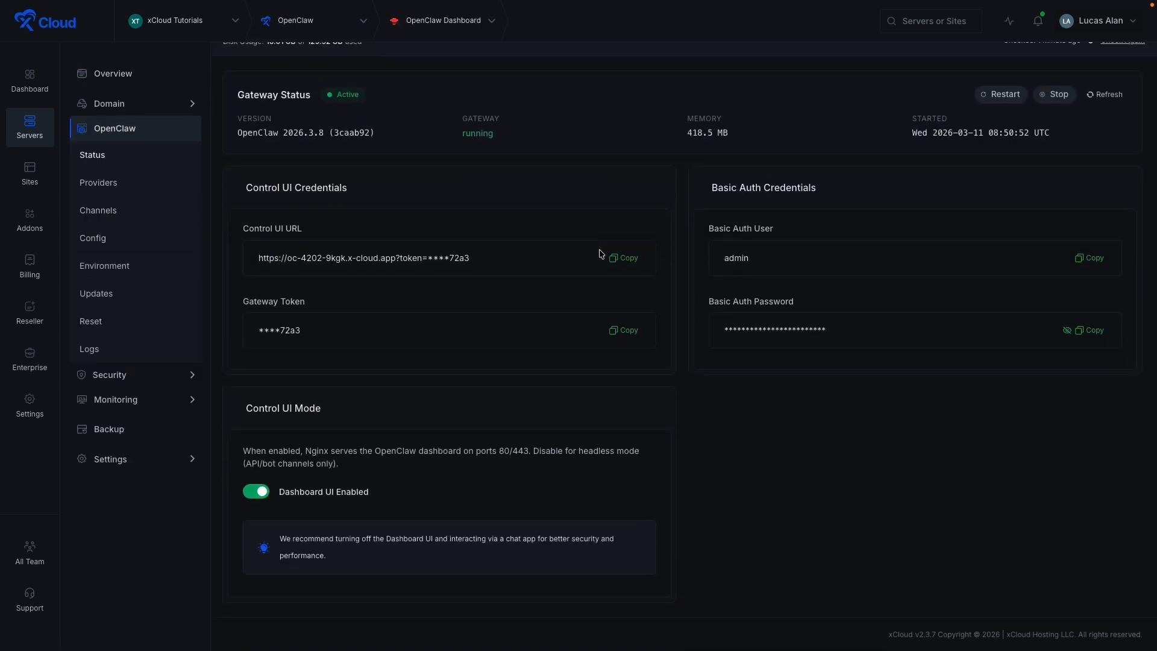
scroll(600, 253, "up", 2)
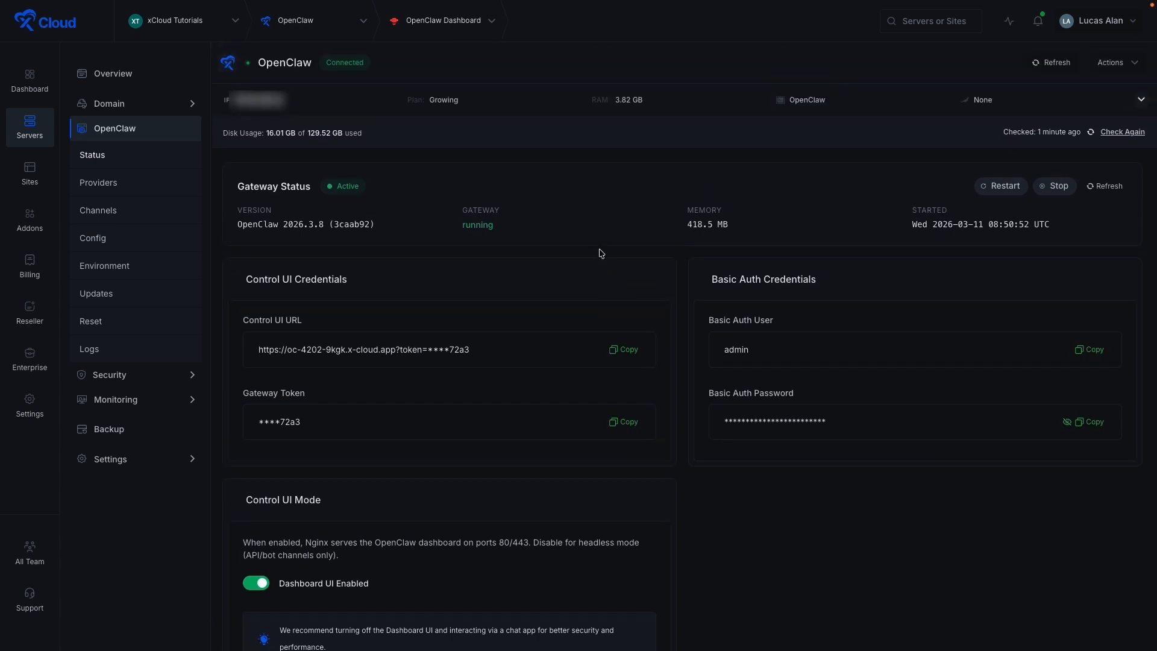
left_click(115, 184)
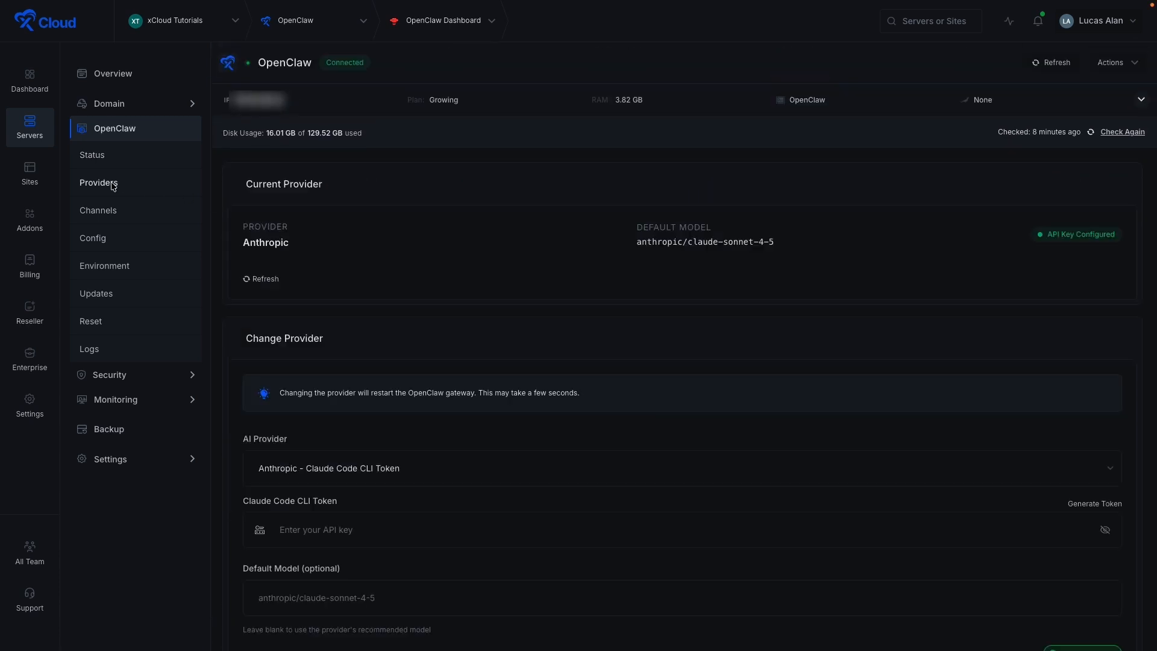
scroll(644, 308, "down", 2)
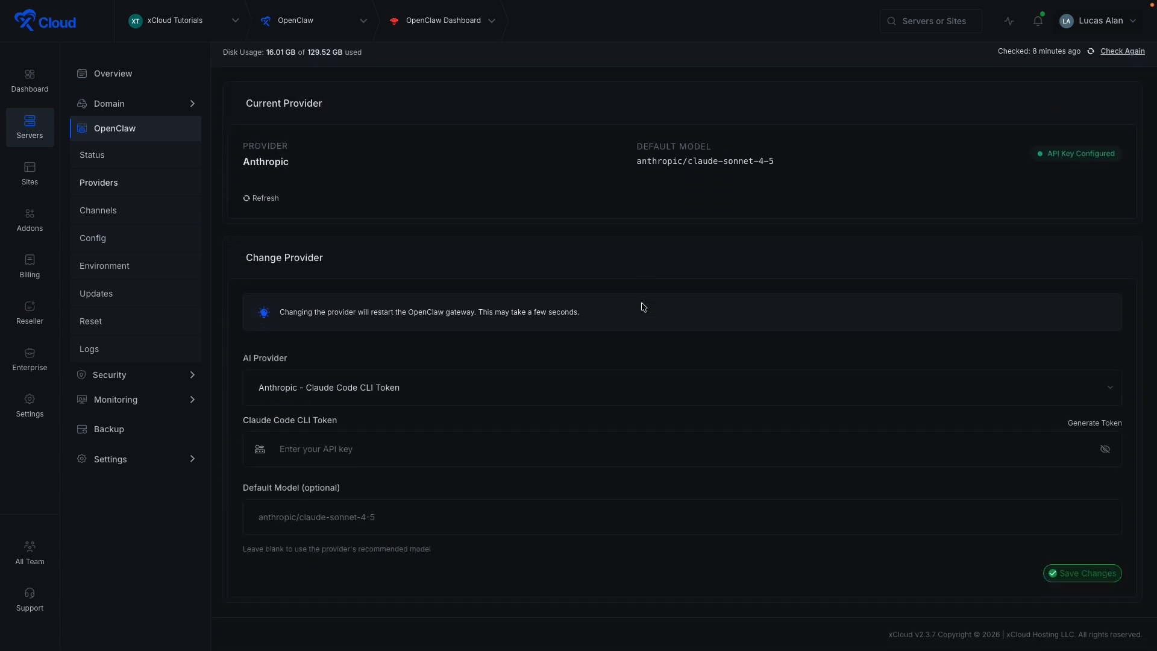
- Look through the AI provider choices without changing the provider, and examine the server's Telegram channel settings
left_click(1111, 391)
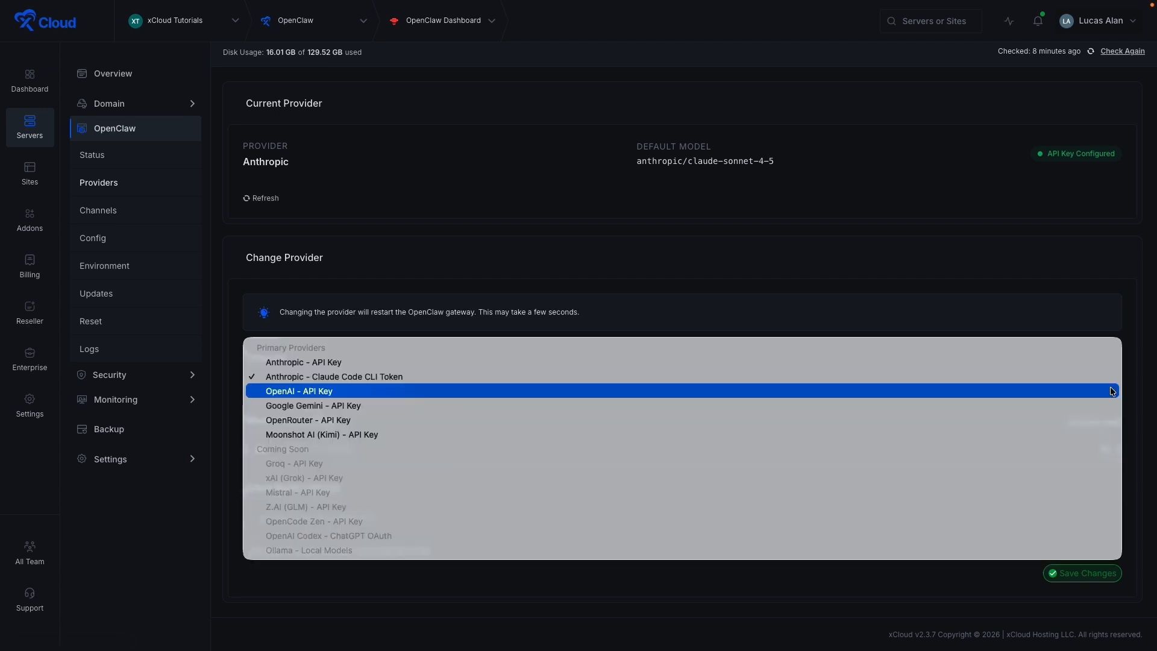
left_click(1069, 301)
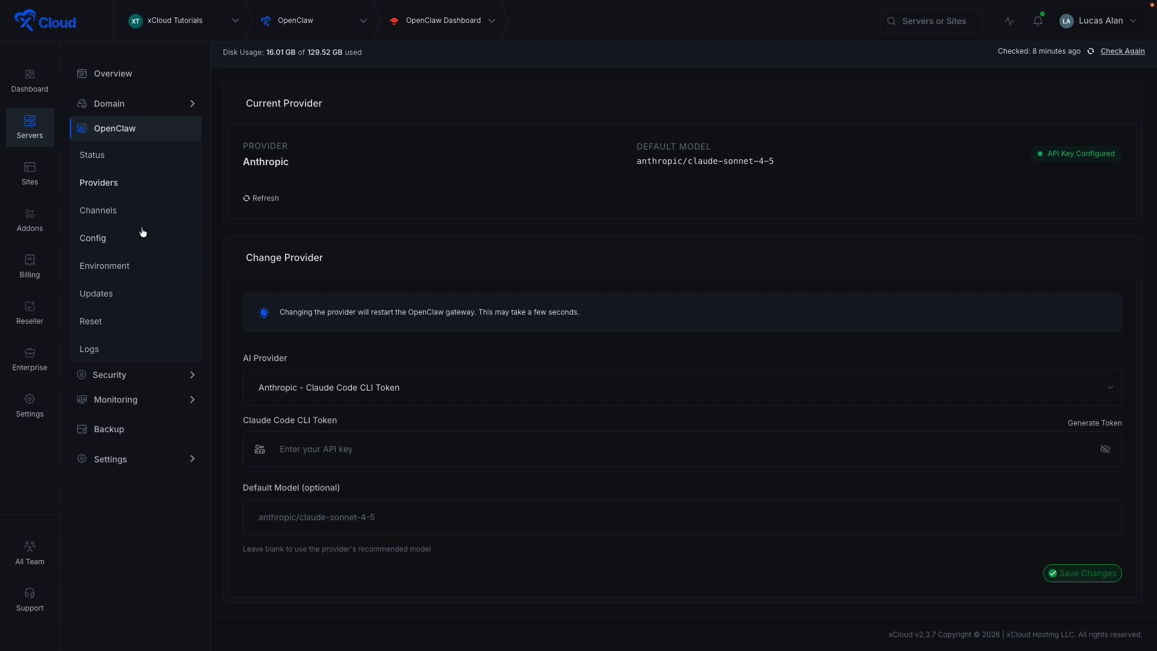
left_click(100, 212)
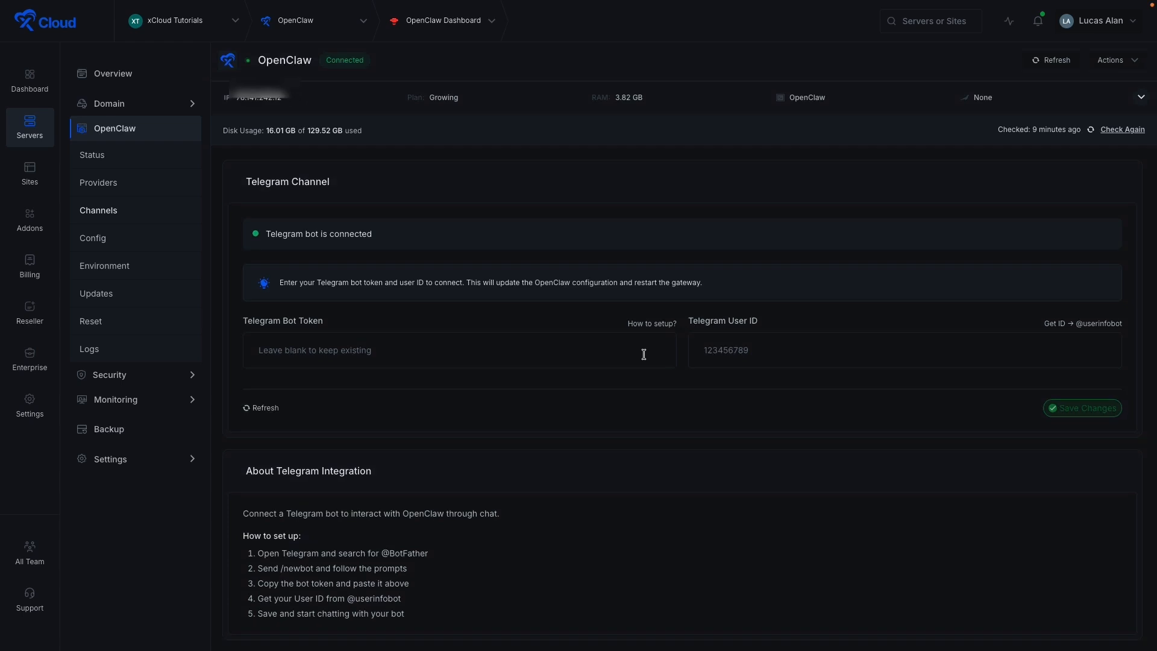
scroll(644, 355, "down", 1)
scroll(645, 358, "up", 1)
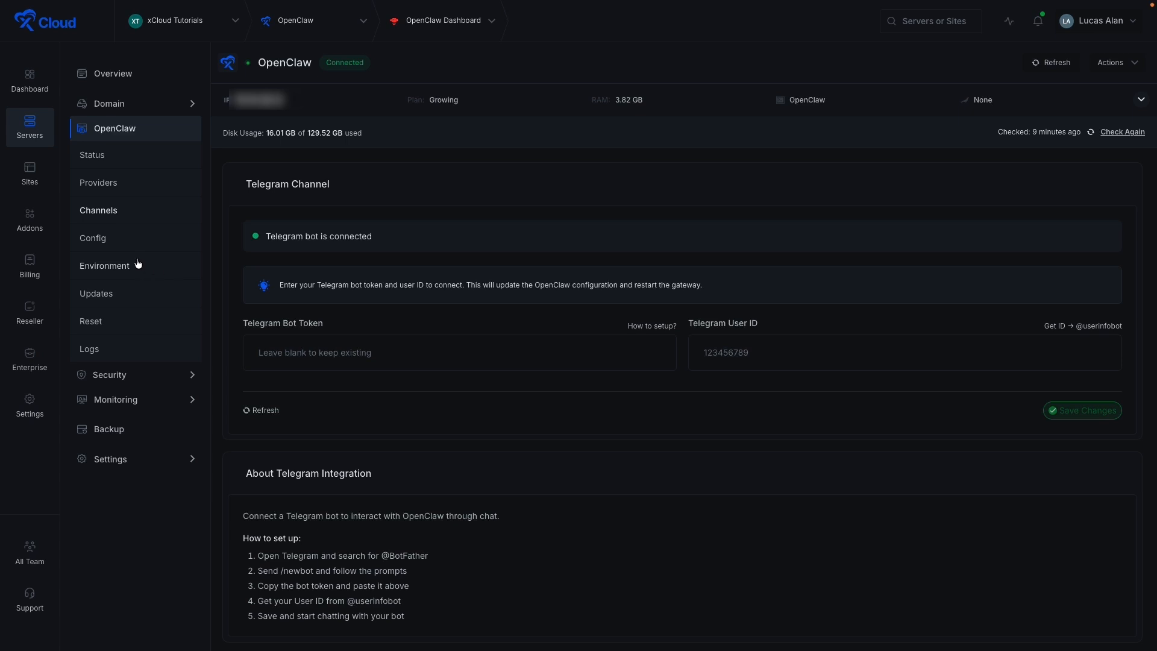
- Examine OpenClaw's openclaw.json config, environment variables and updates pages, and its reset options
left_click(94, 238)
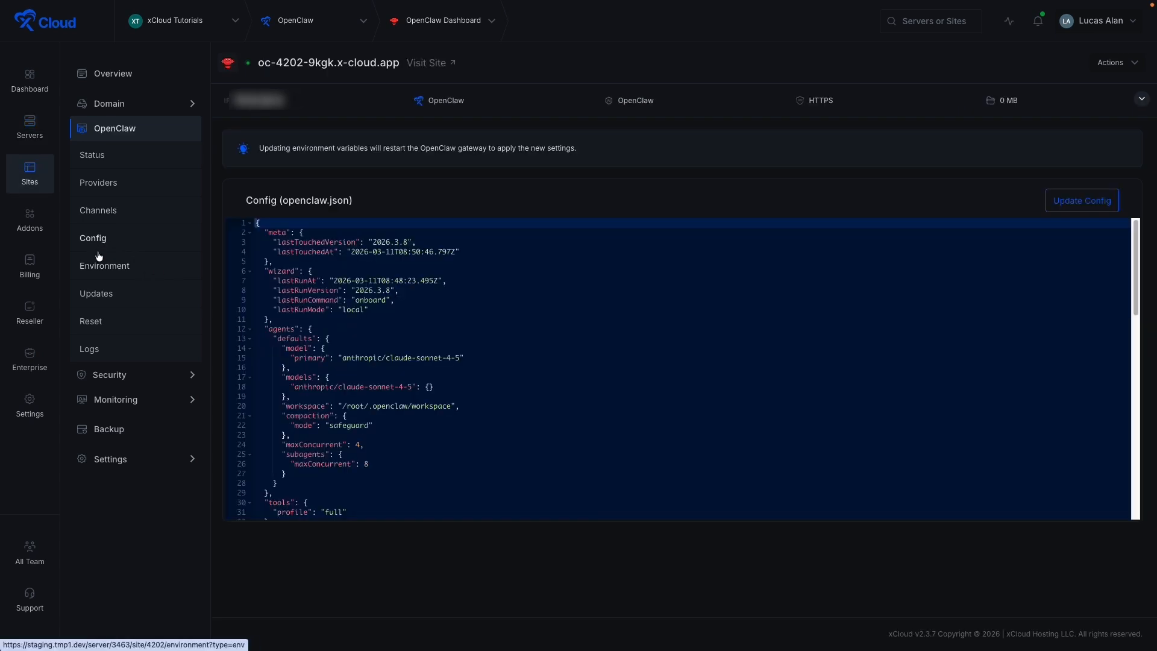
left_click(100, 270)
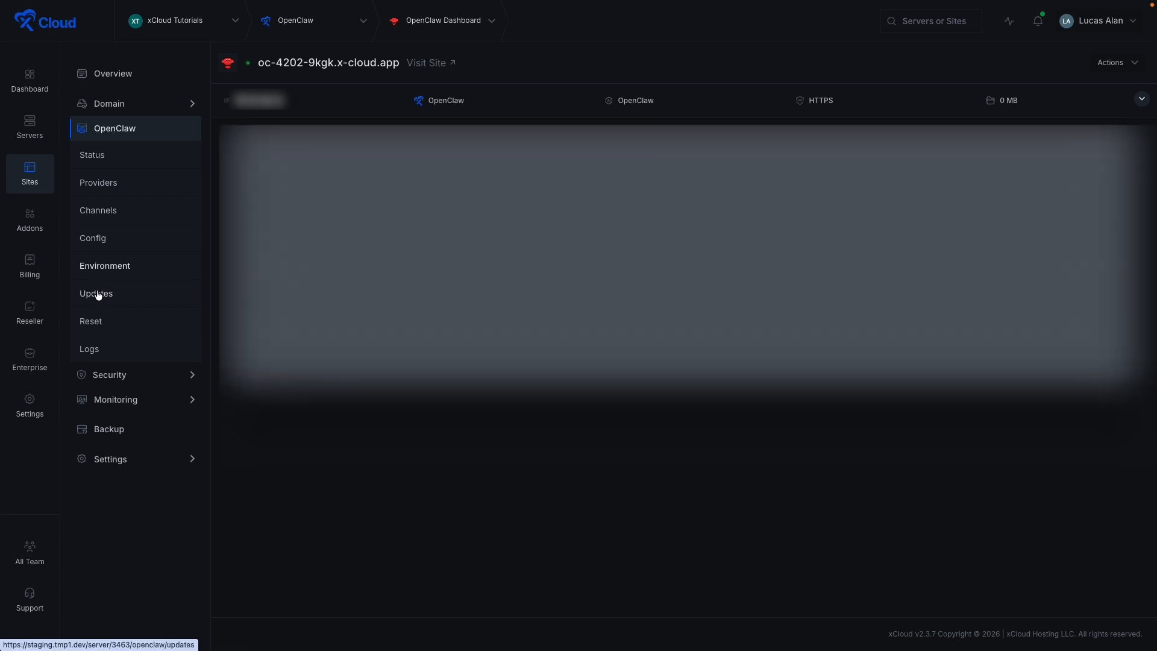
left_click(97, 295)
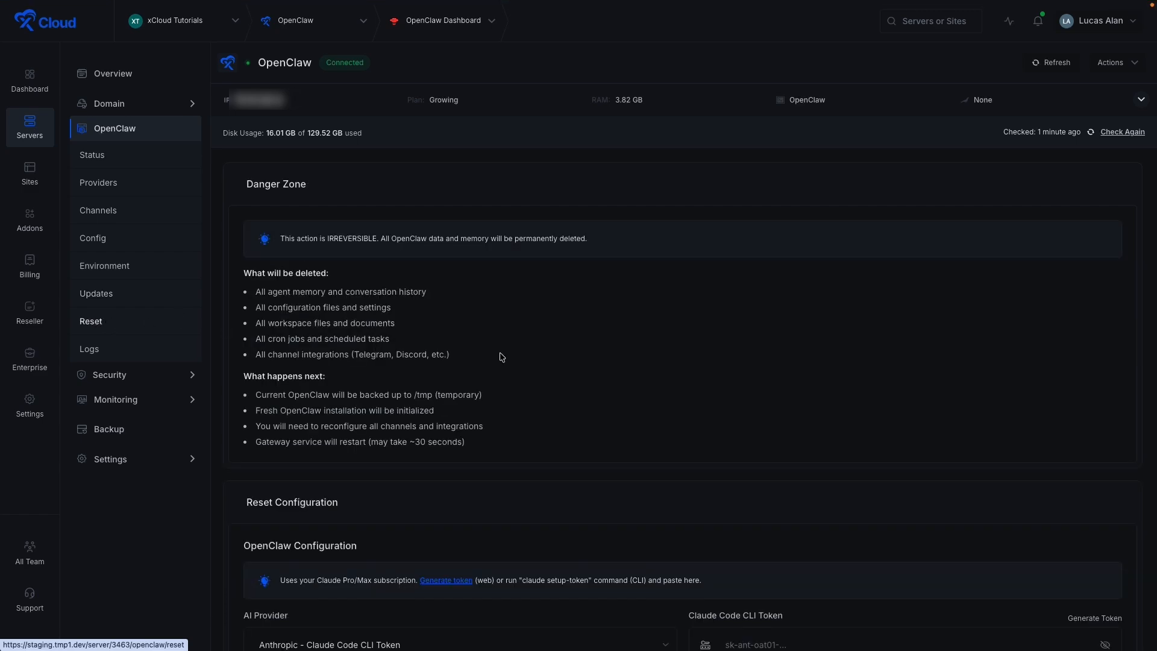
scroll(710, 365, "down", 5)
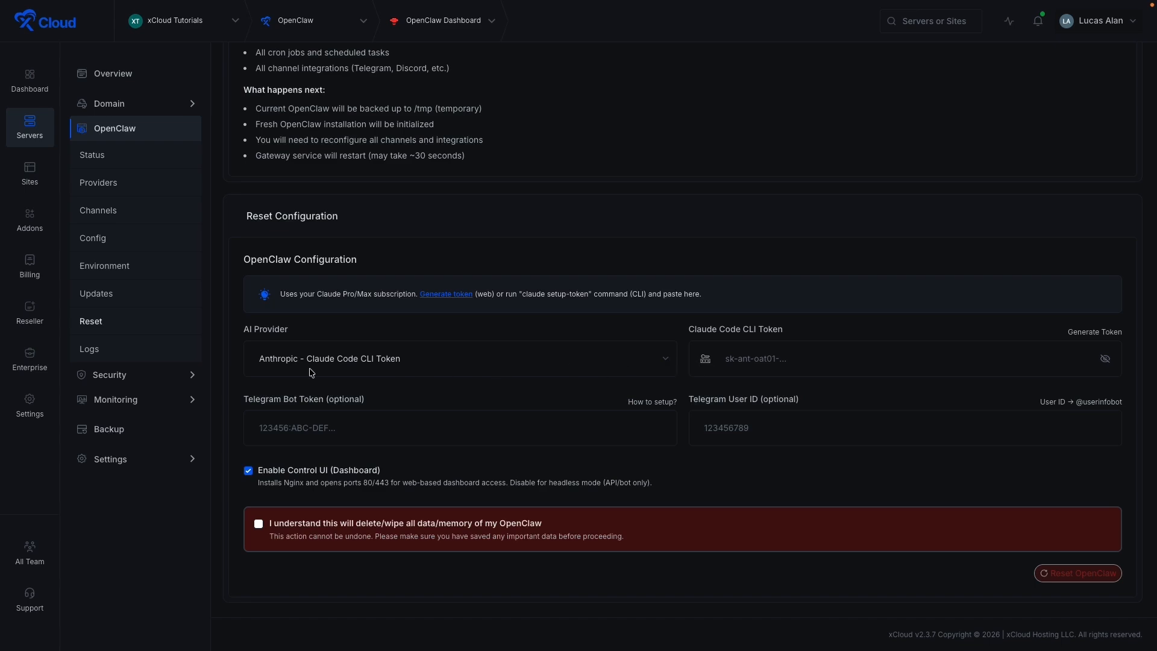
- Open the OpenClaw Gateway log and read through its entries
left_click(101, 349)
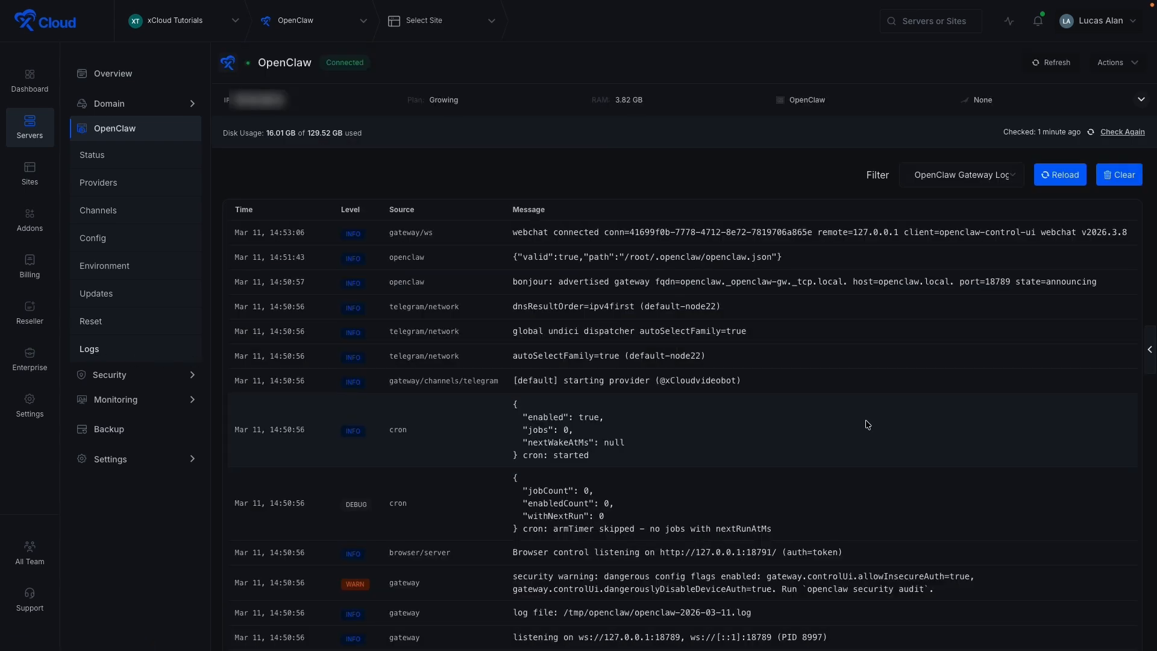
scroll(866, 422, "down", 2)
scroll(867, 424, "down", 4)
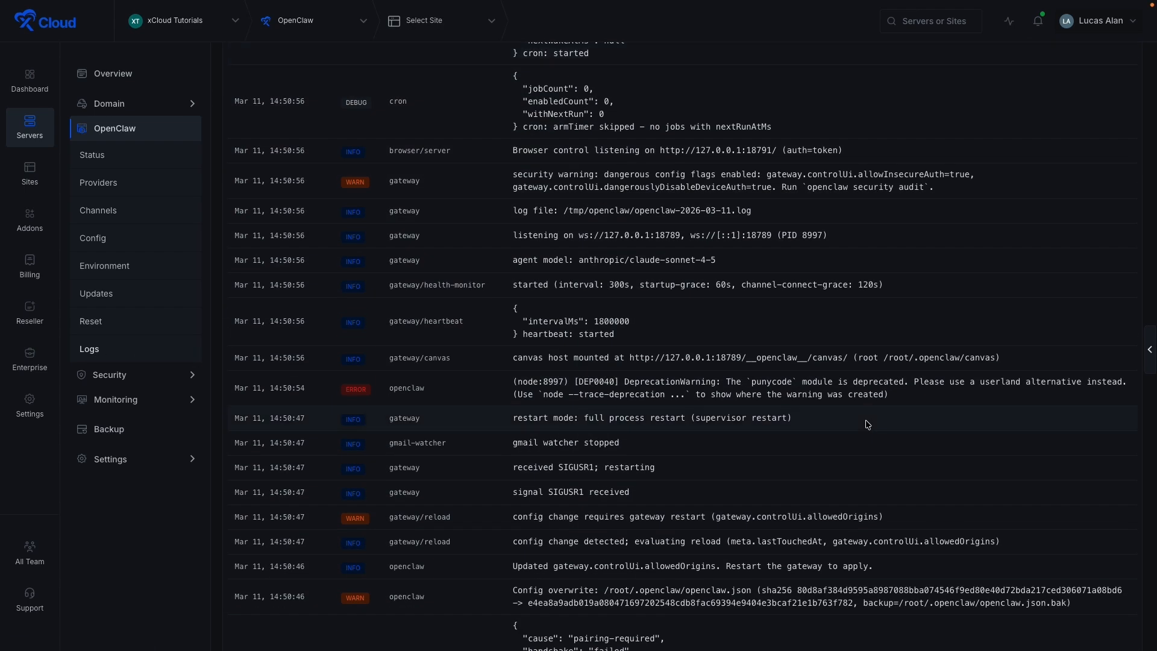
scroll(867, 424, "down", 15)
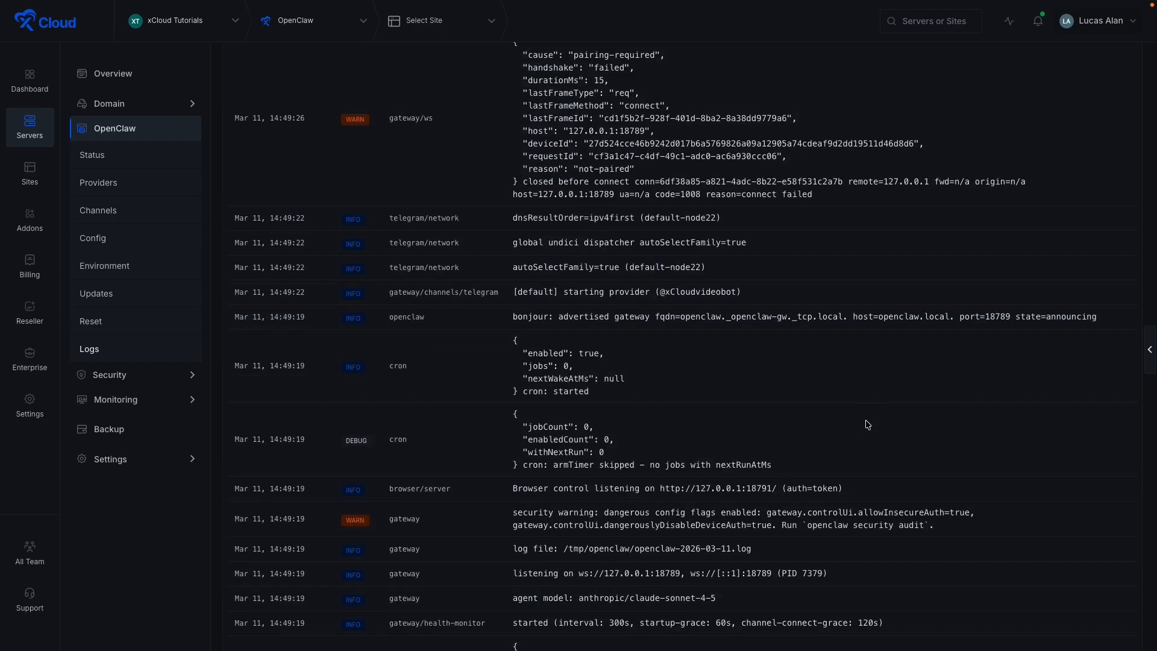
scroll(867, 424, "down", 2)
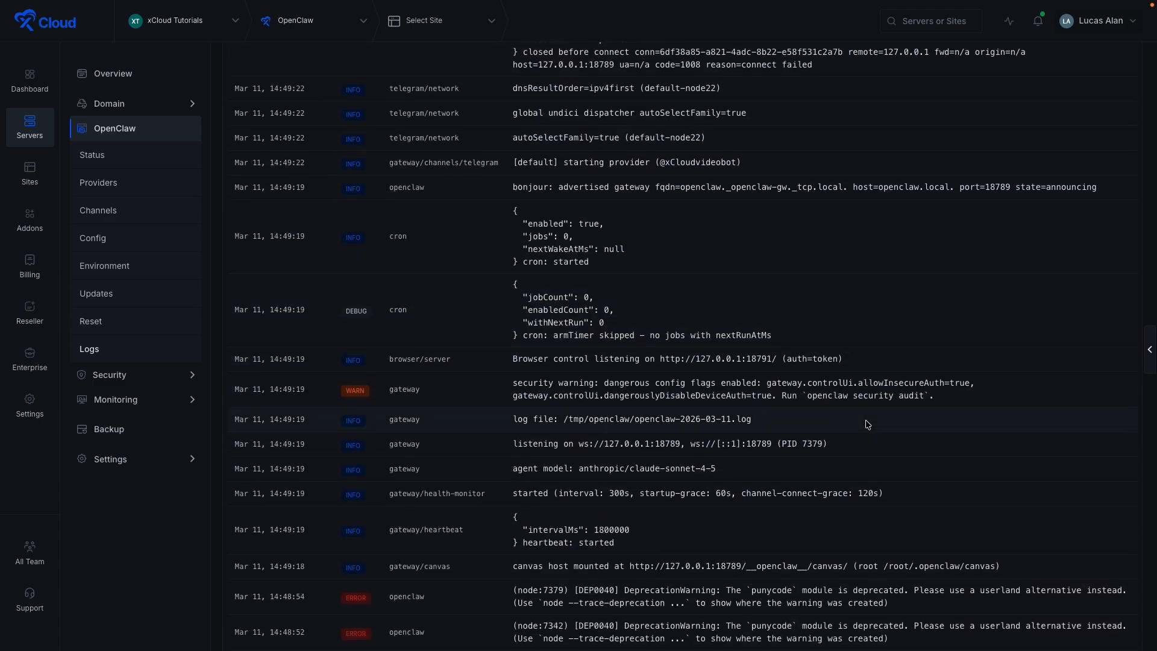
scroll(867, 424, "down", 8)
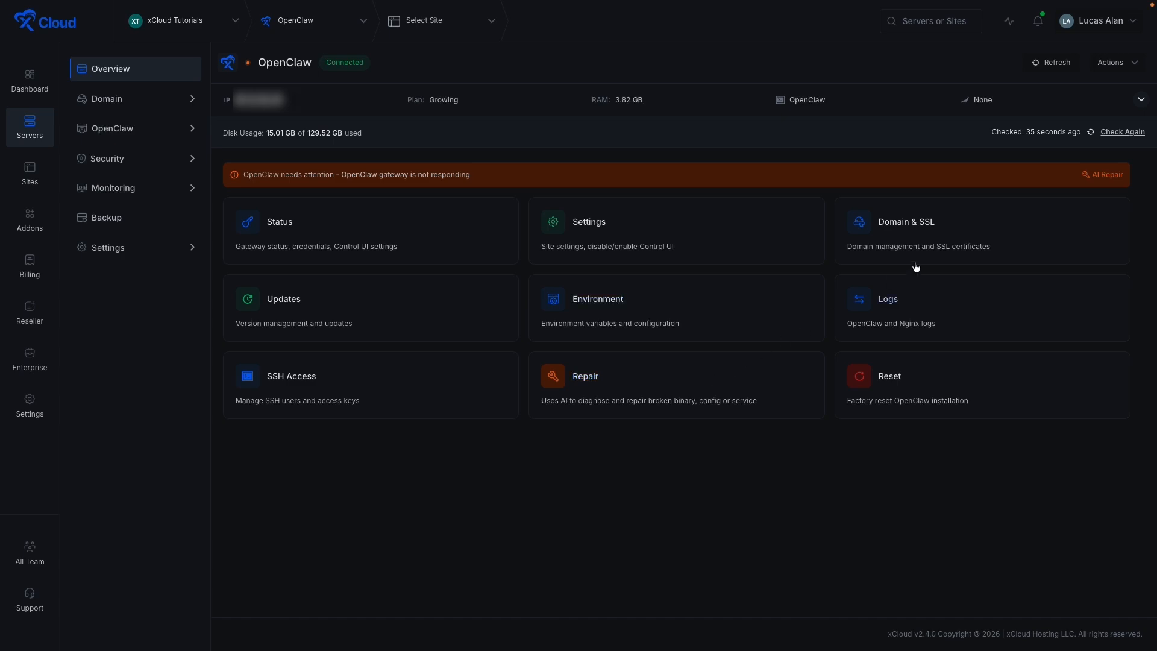
- Run AI Repair on the OpenClaw installation and start its gateway, rechecking the server from its overview
left_click(1092, 178)
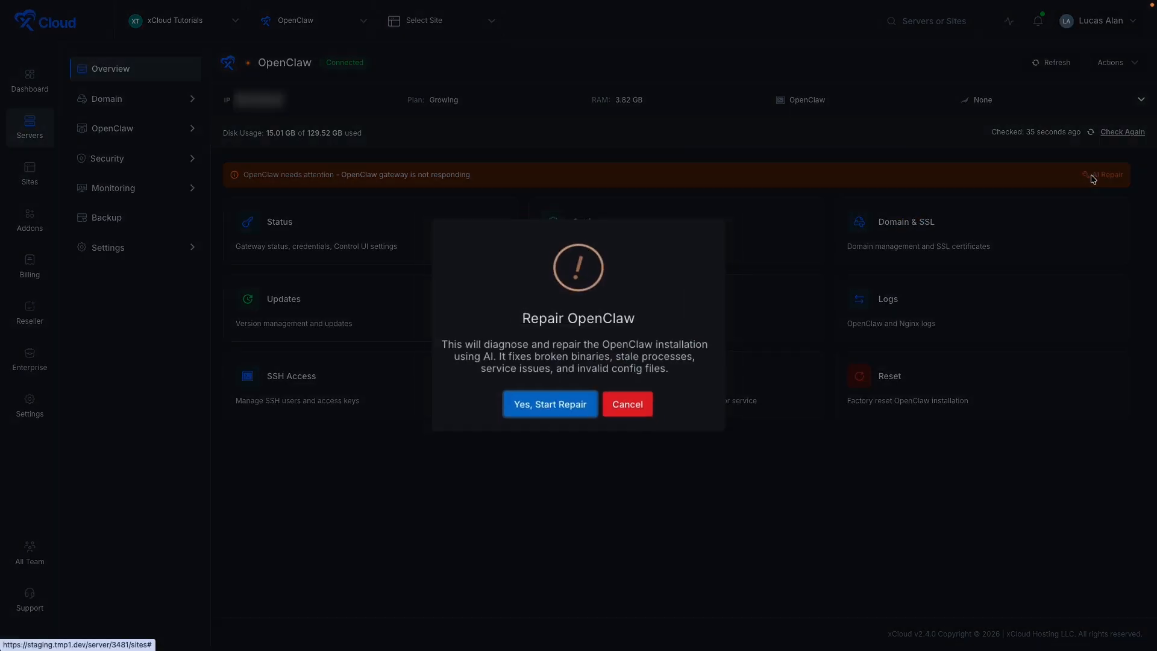
left_click(548, 408)
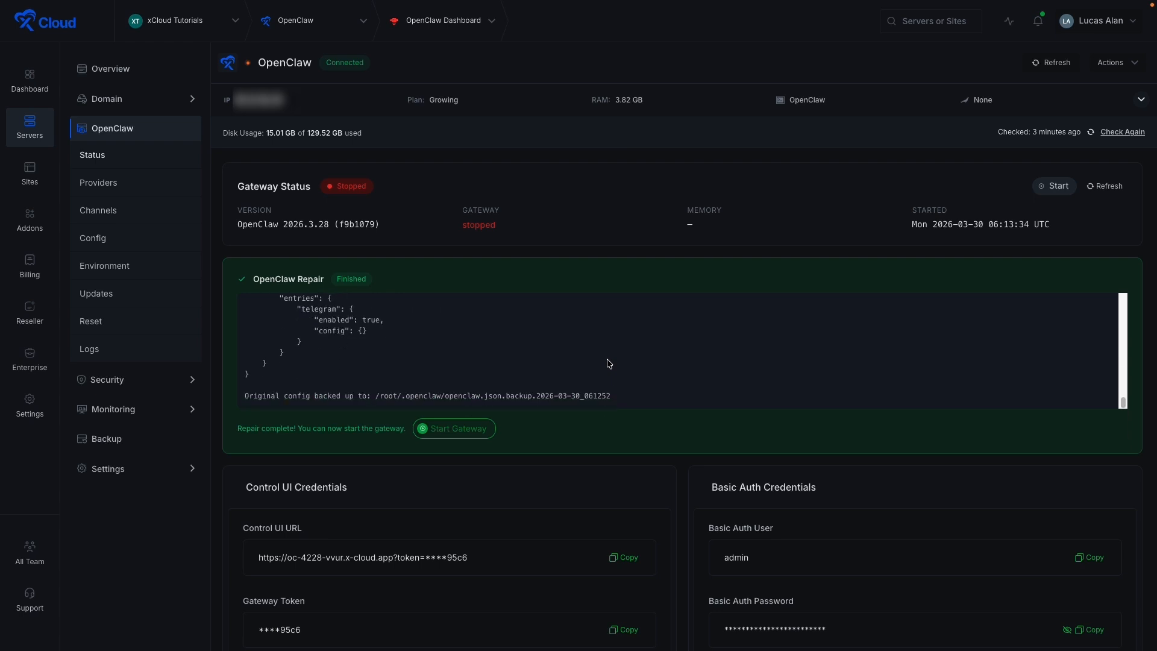
left_click(459, 428)
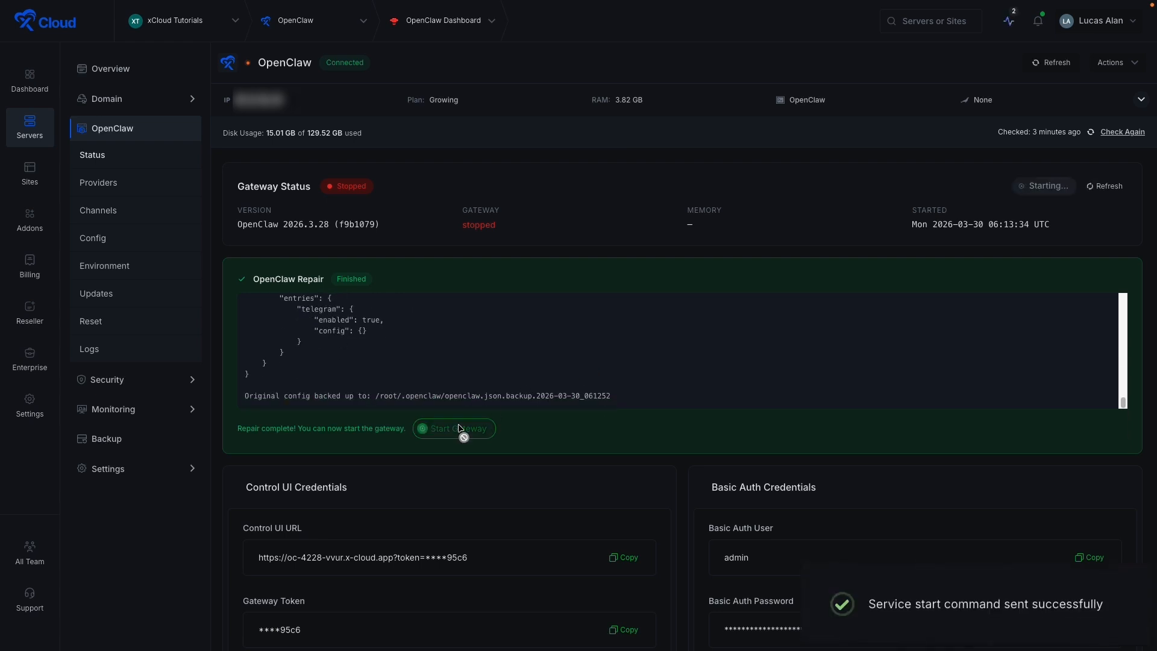
left_click(109, 70)
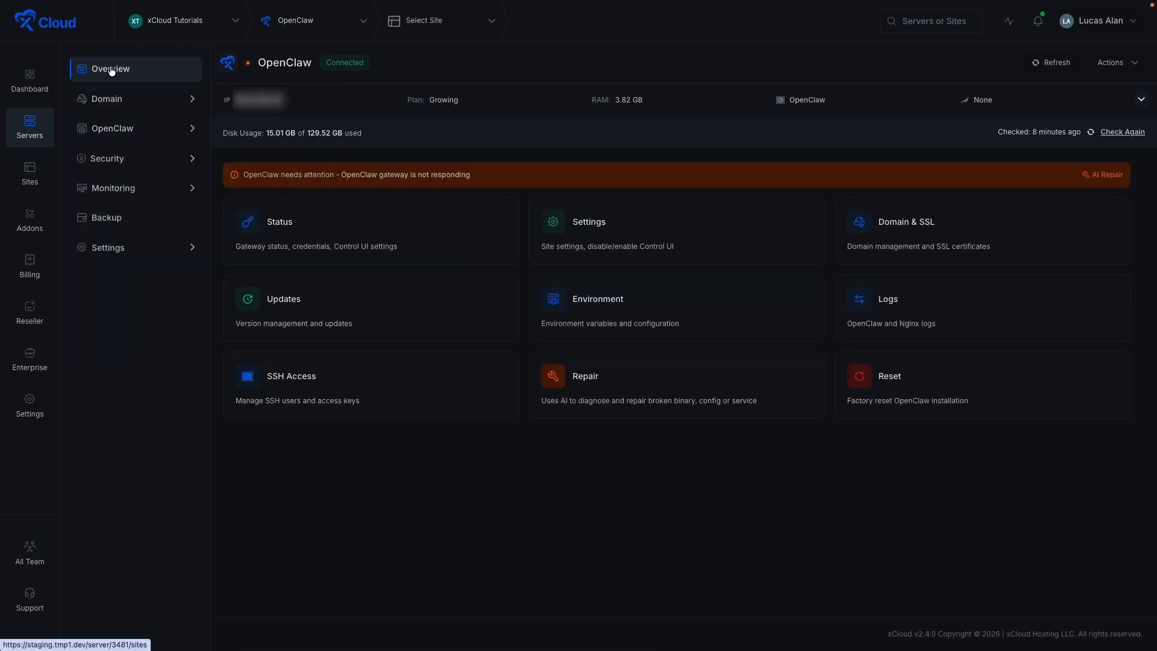
left_click(1108, 133)
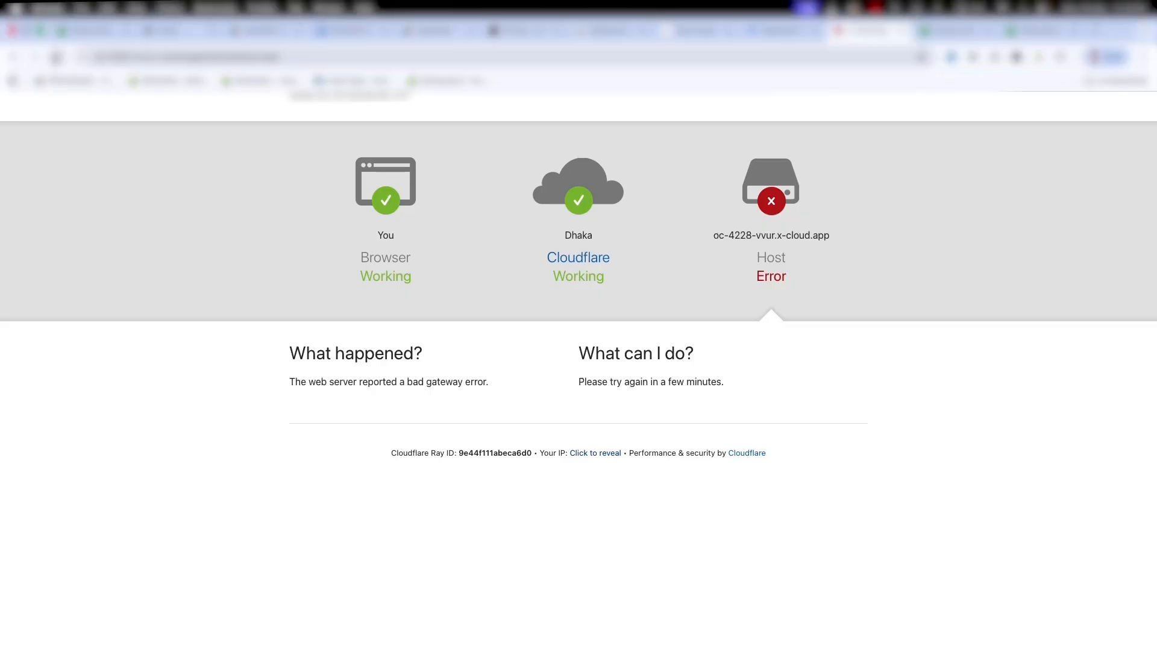
- Reload the OpenClaw dashboard page and begin a new message to the assistant in its chat
left_click(56, 55)
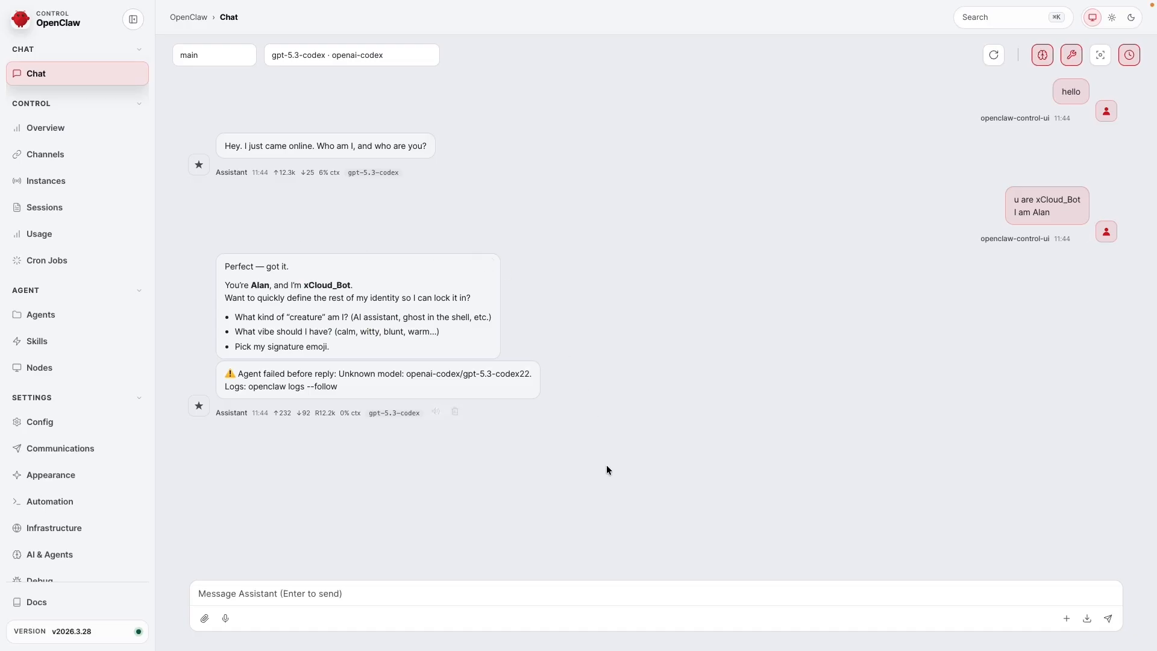
left_click(574, 604)
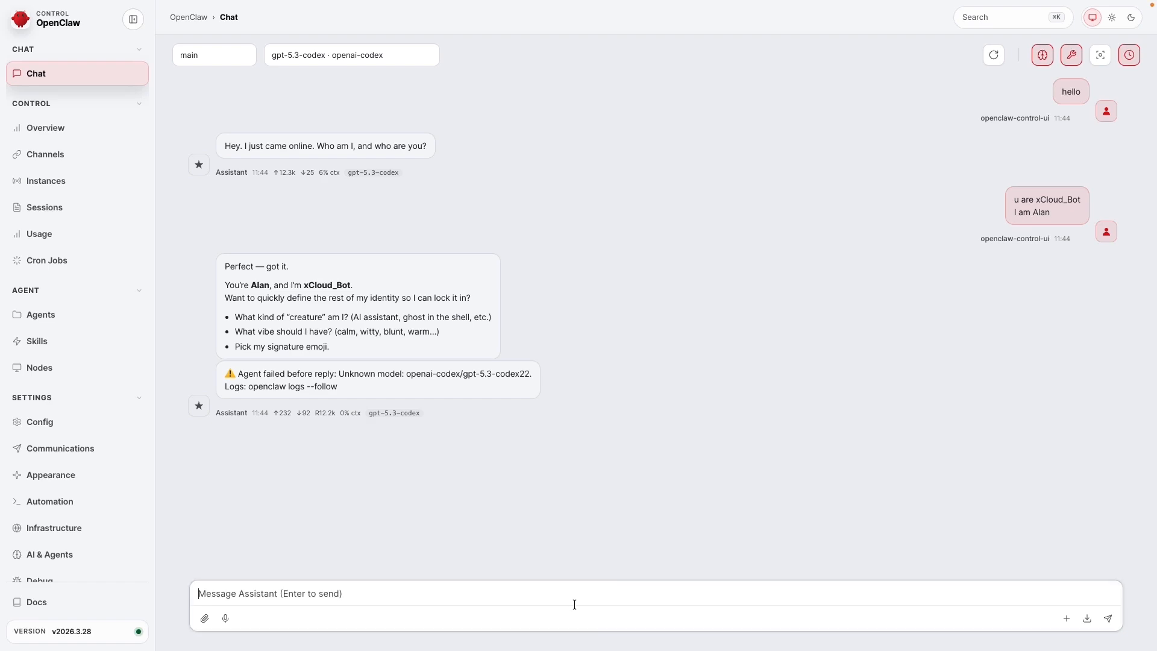